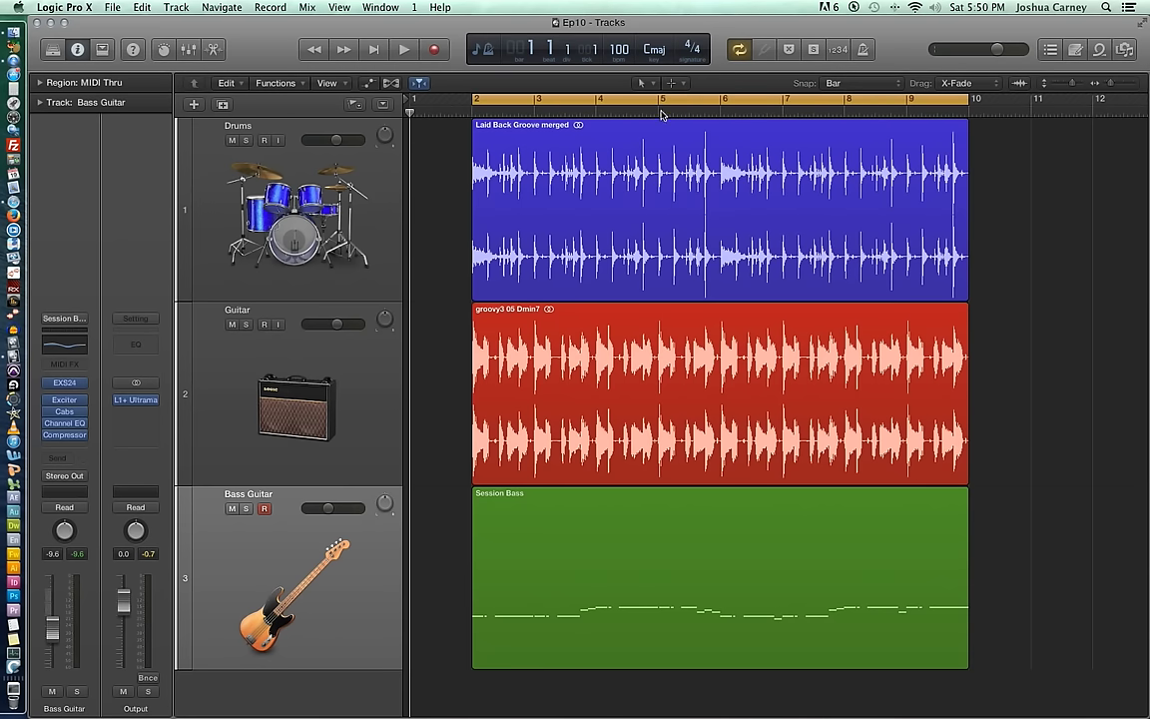
Switch off Cycle mode so the bars 2–10 loop range is removed from the timeline
click(689, 101)
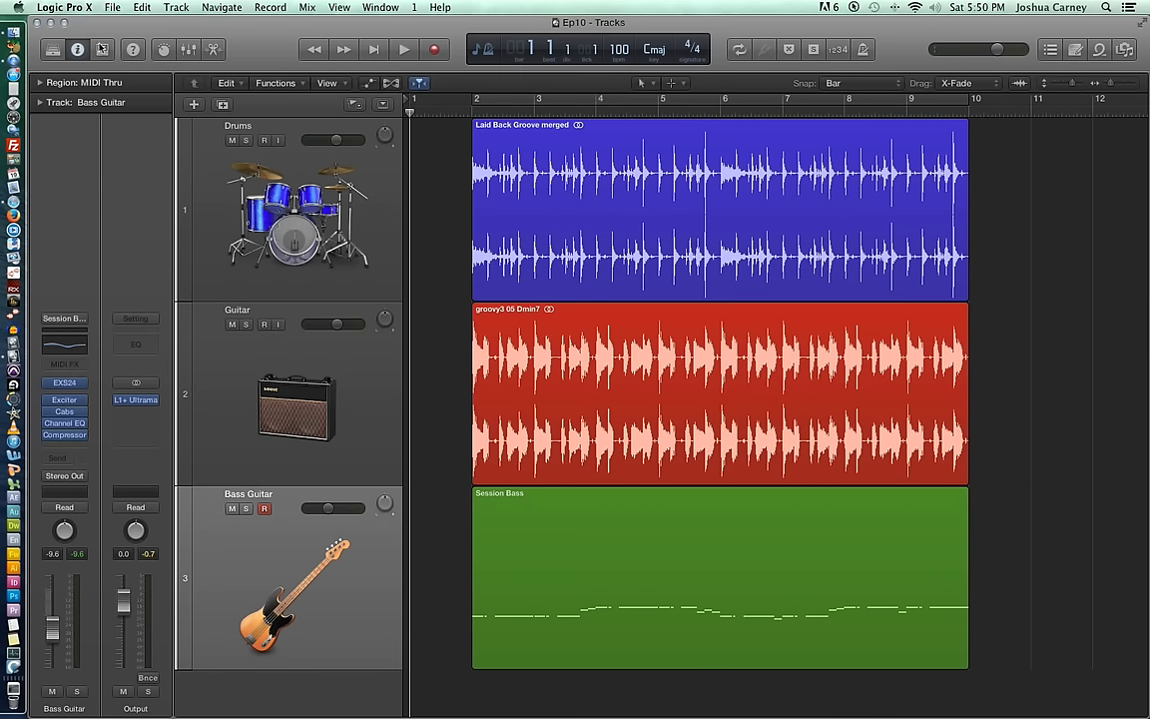
click(68, 8)
mouse_move(77, 46)
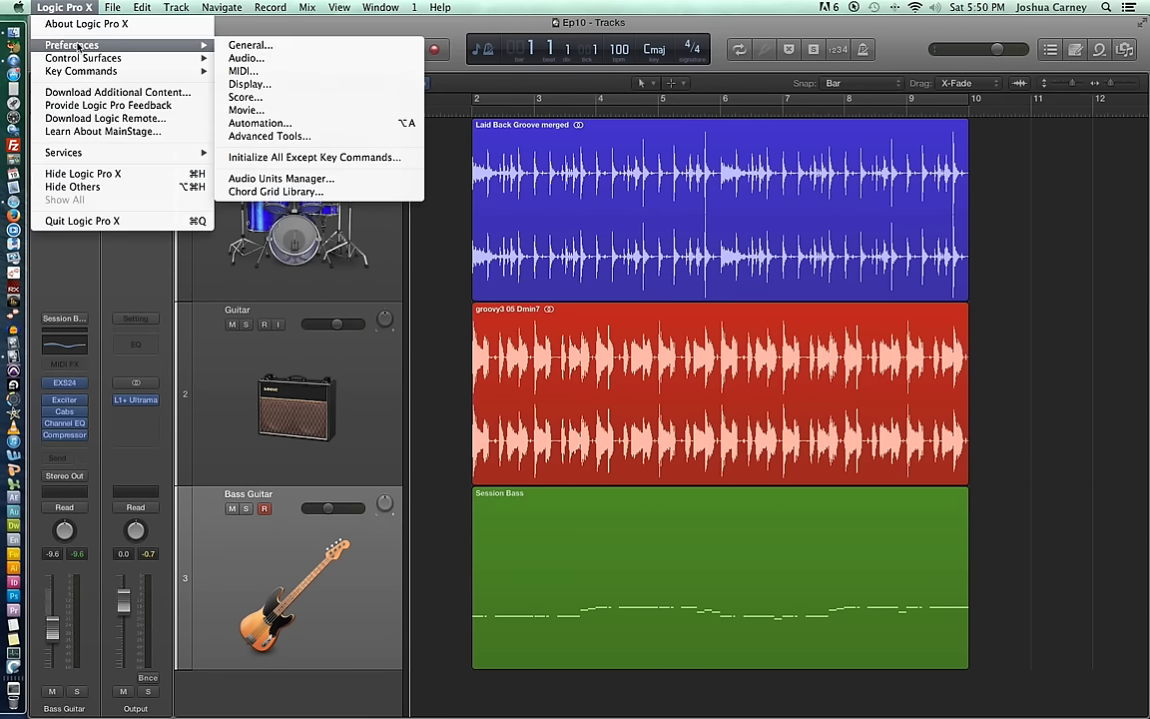
click(258, 47)
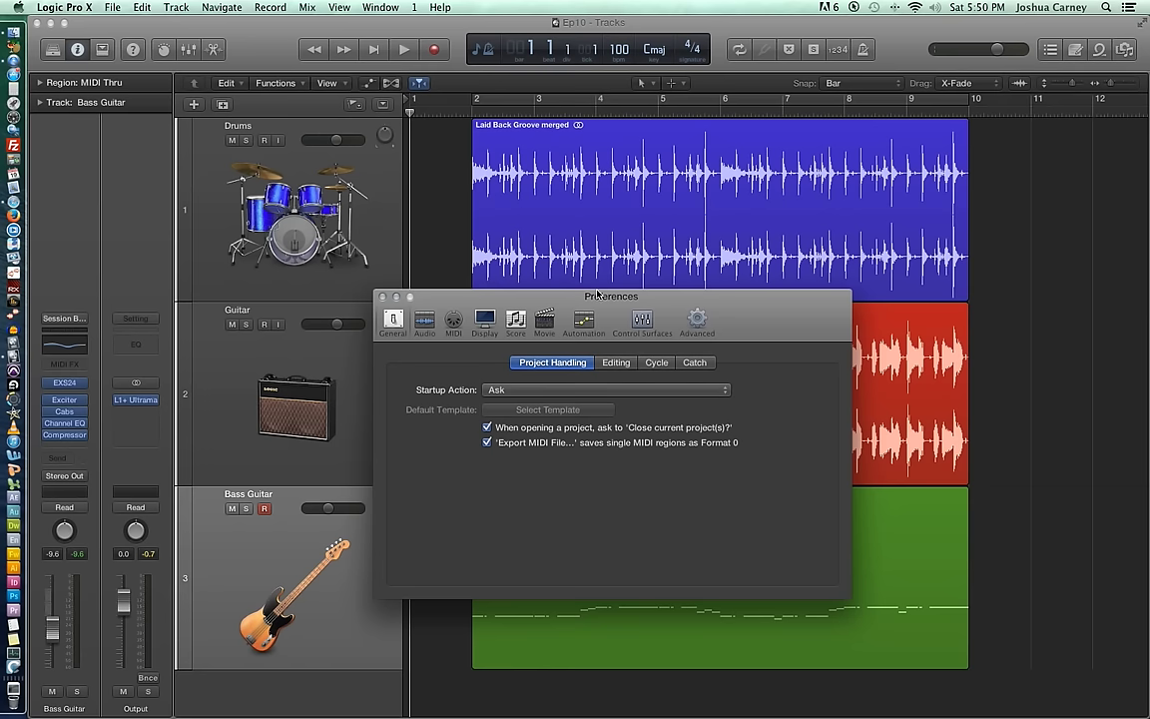
drag(597, 294, 574, 221)
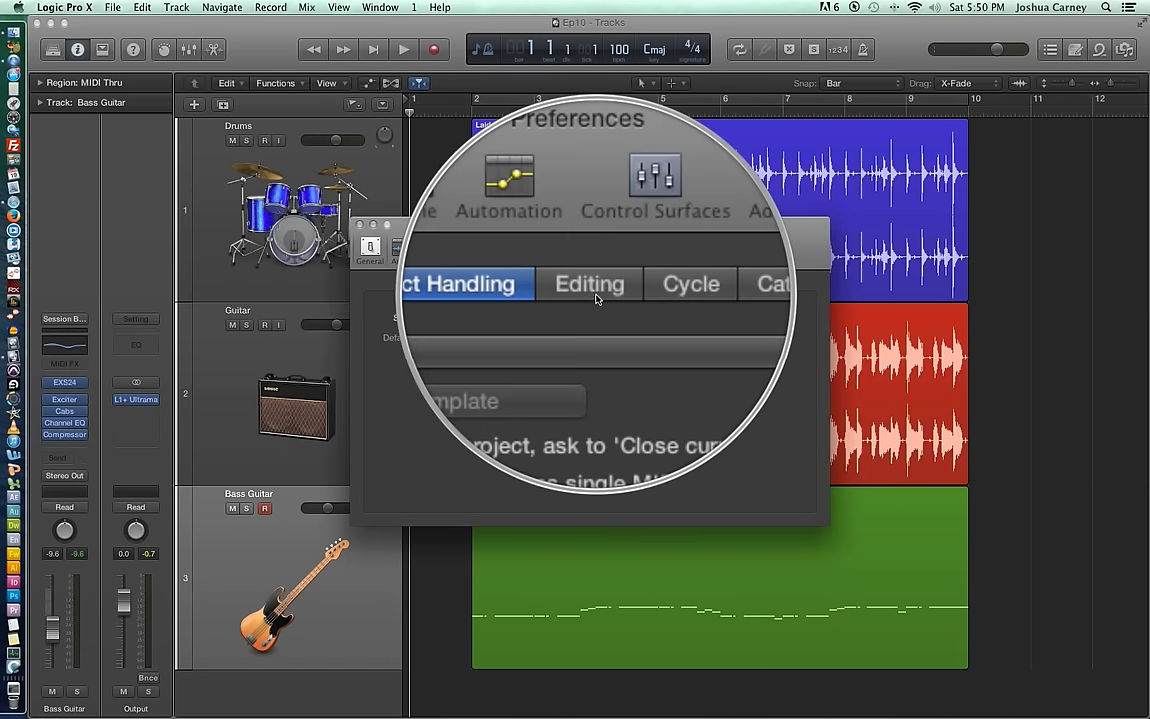
click(593, 290)
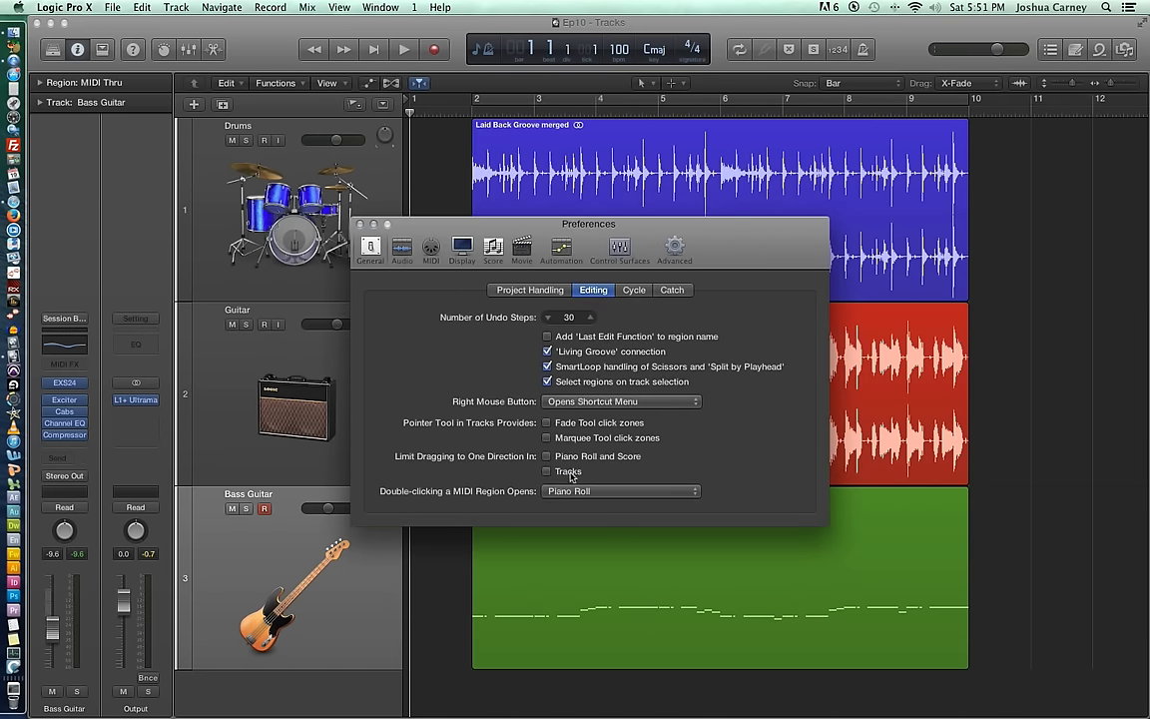
click(569, 402)
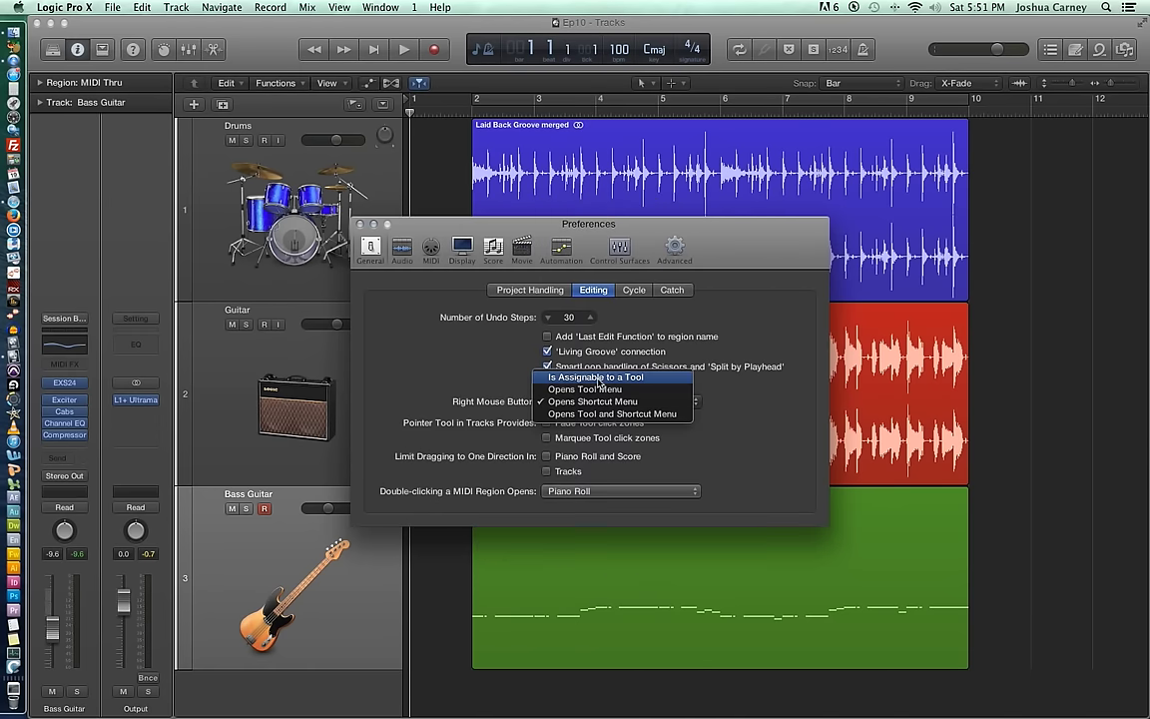
click(599, 380)
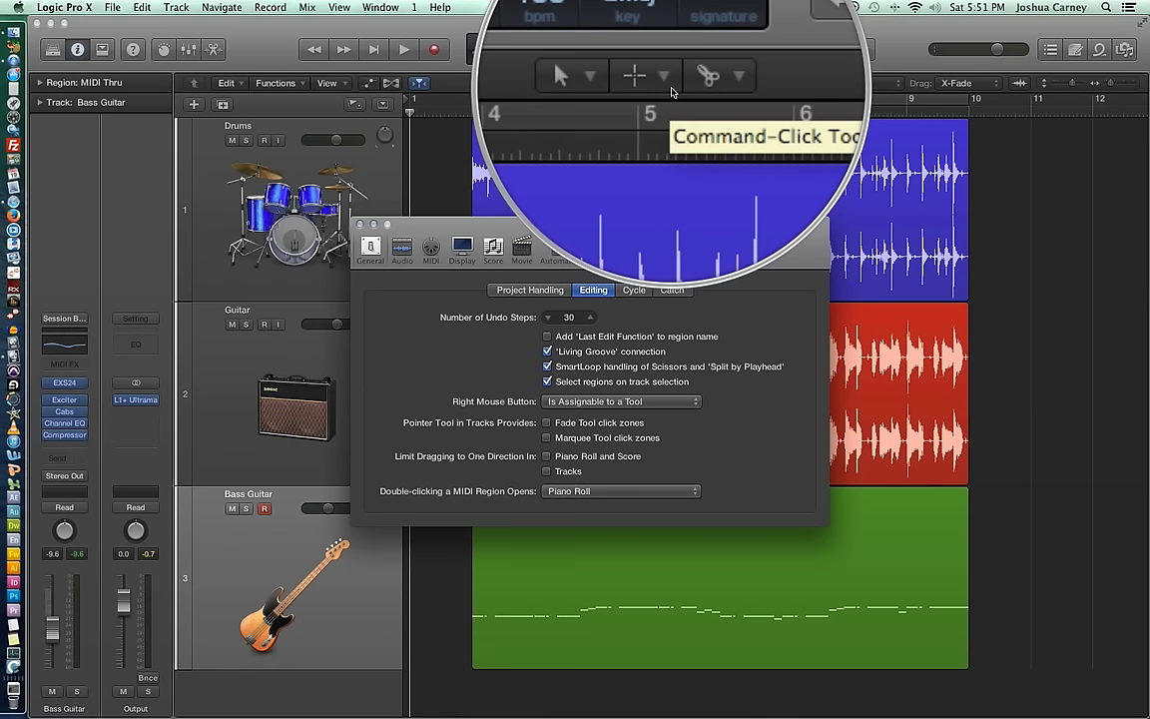
click(609, 401)
click(604, 428)
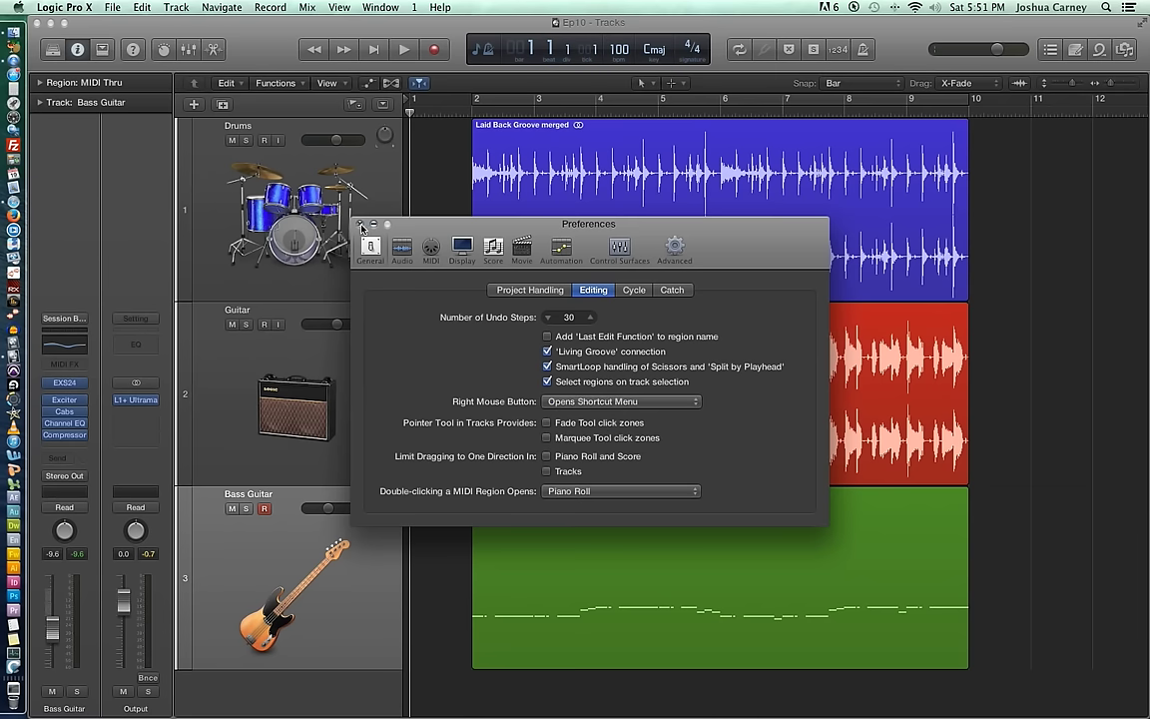
click(362, 226)
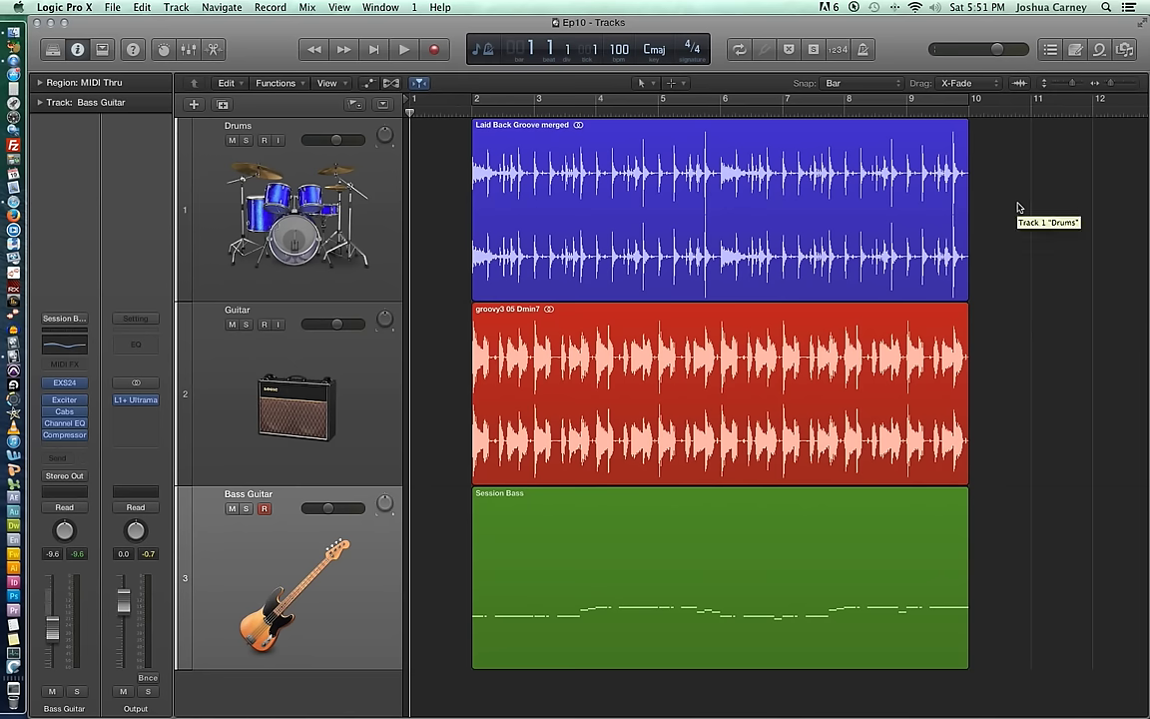
click(644, 83)
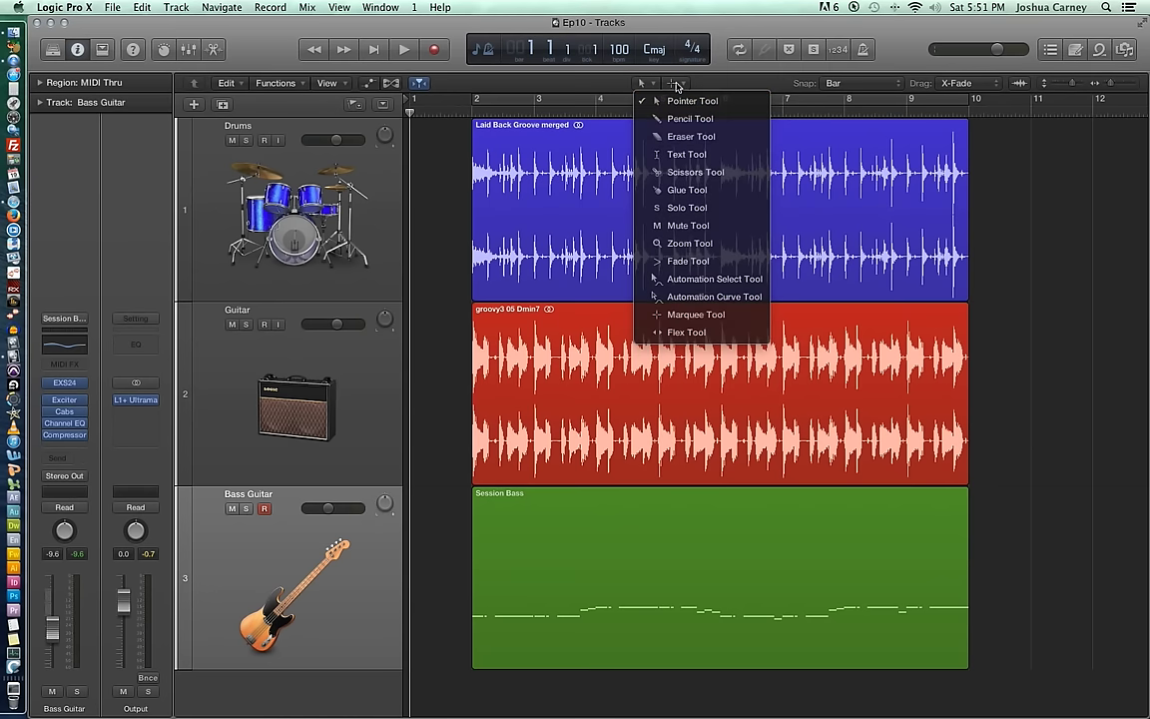
click(676, 87)
click(676, 87)
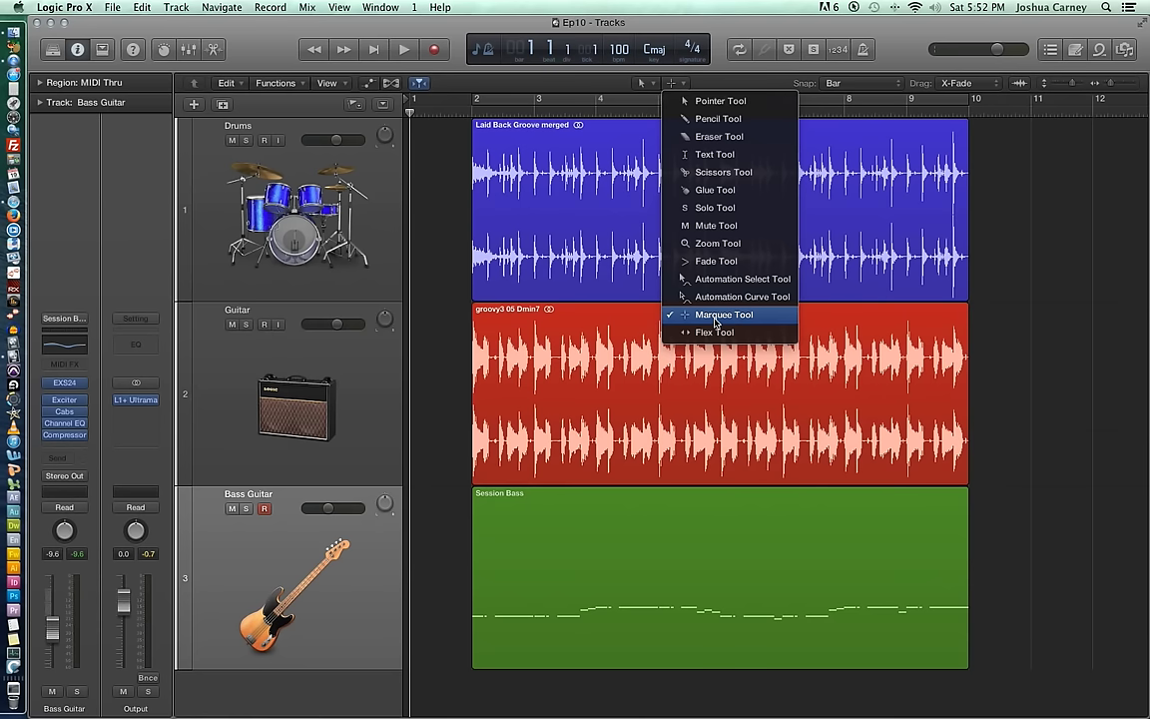
click(602, 126)
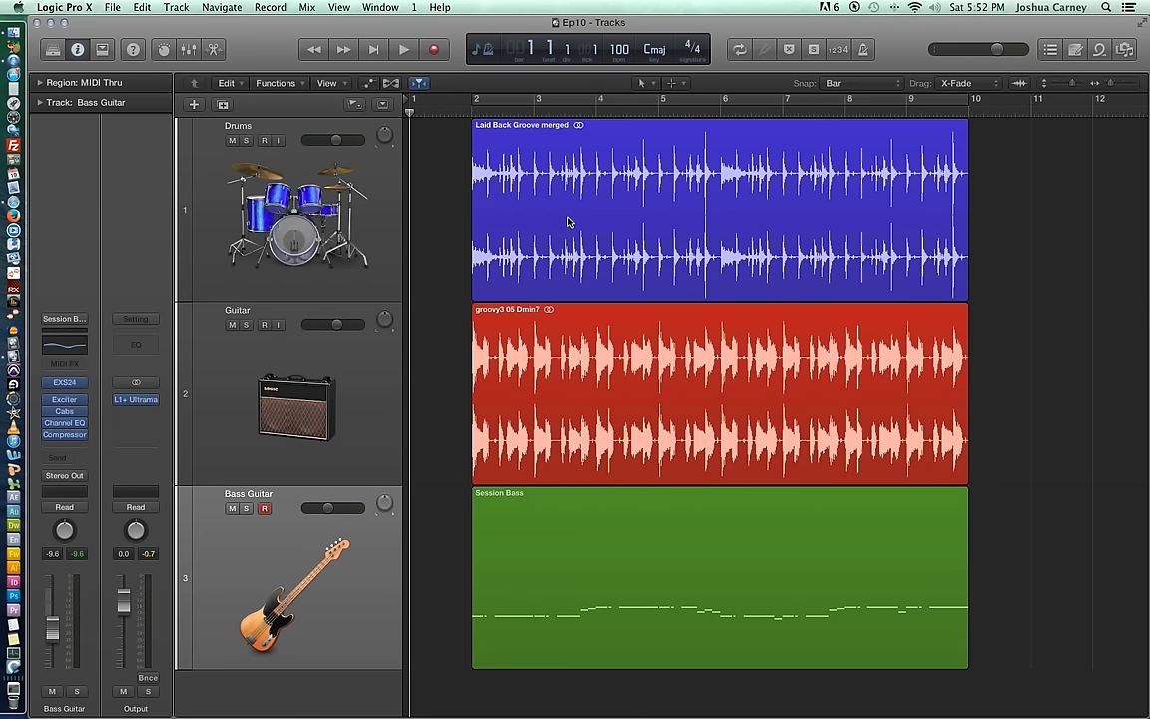
Trial-trim the drums region's end to bar 7 and start to bar 4, then undo both trims
mouse_move(562, 226)
mouse_down()
mouse_move(509, 230)
mouse_move(671, 237)
mouse_move(562, 241)
mouse_up()
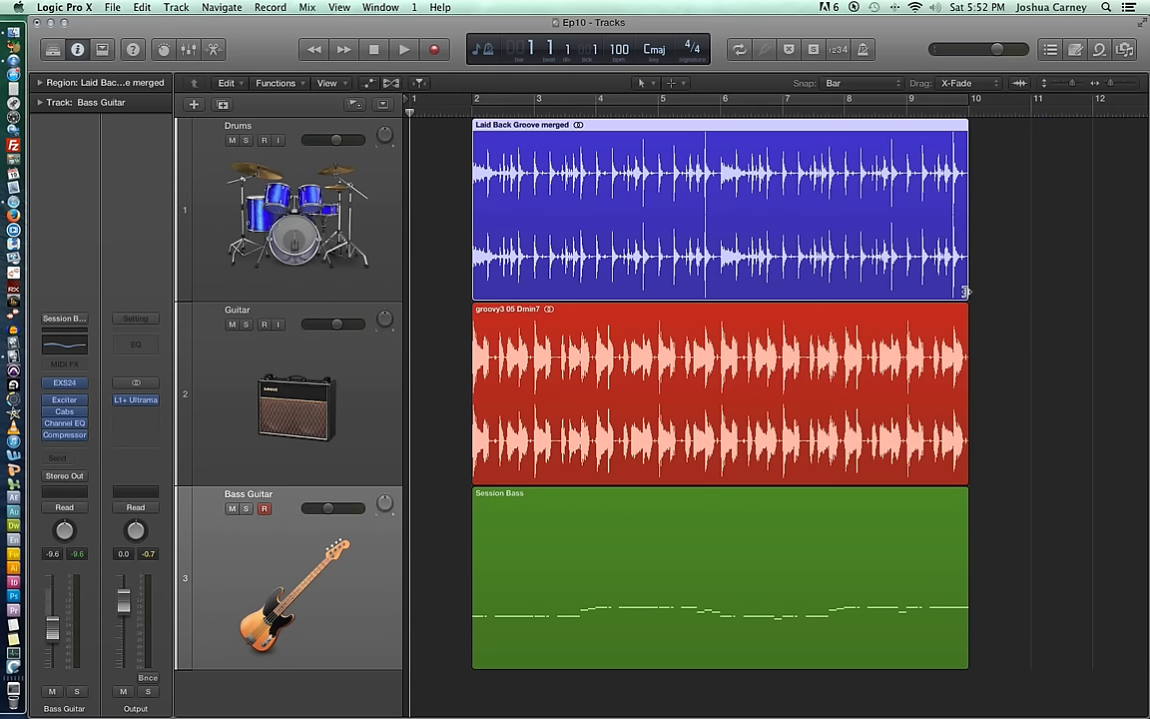
drag(966, 291, 727, 296)
drag(499, 295, 592, 296)
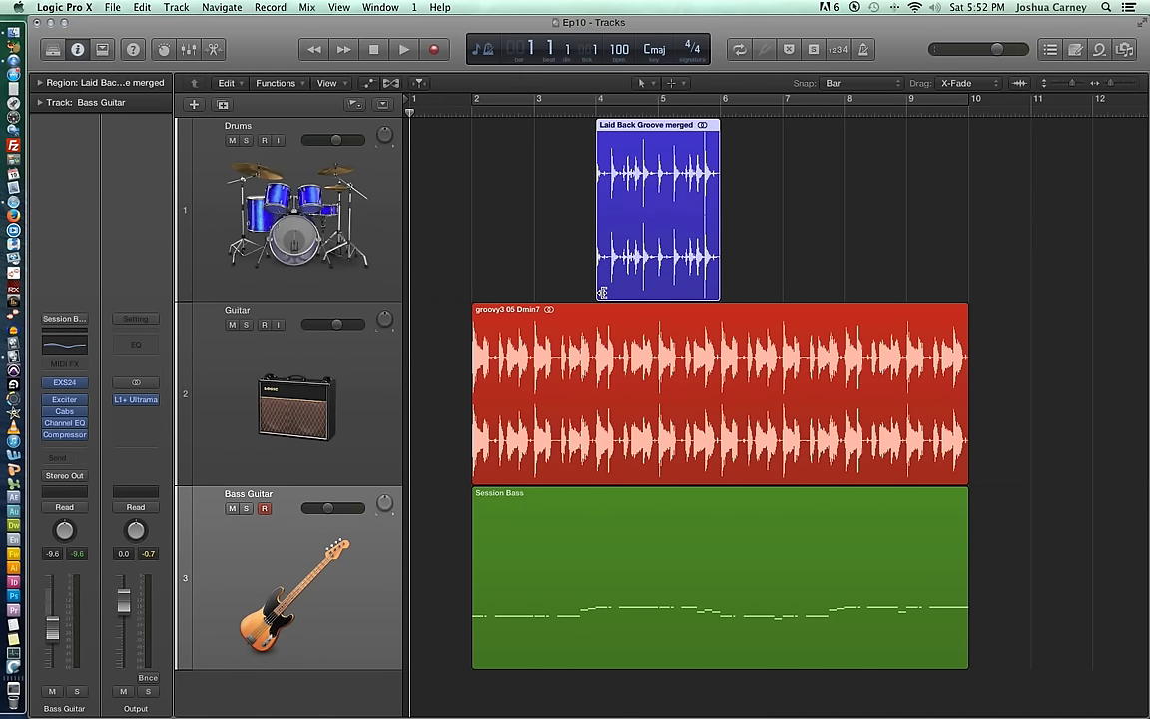
key(super+z)
key(super+z)
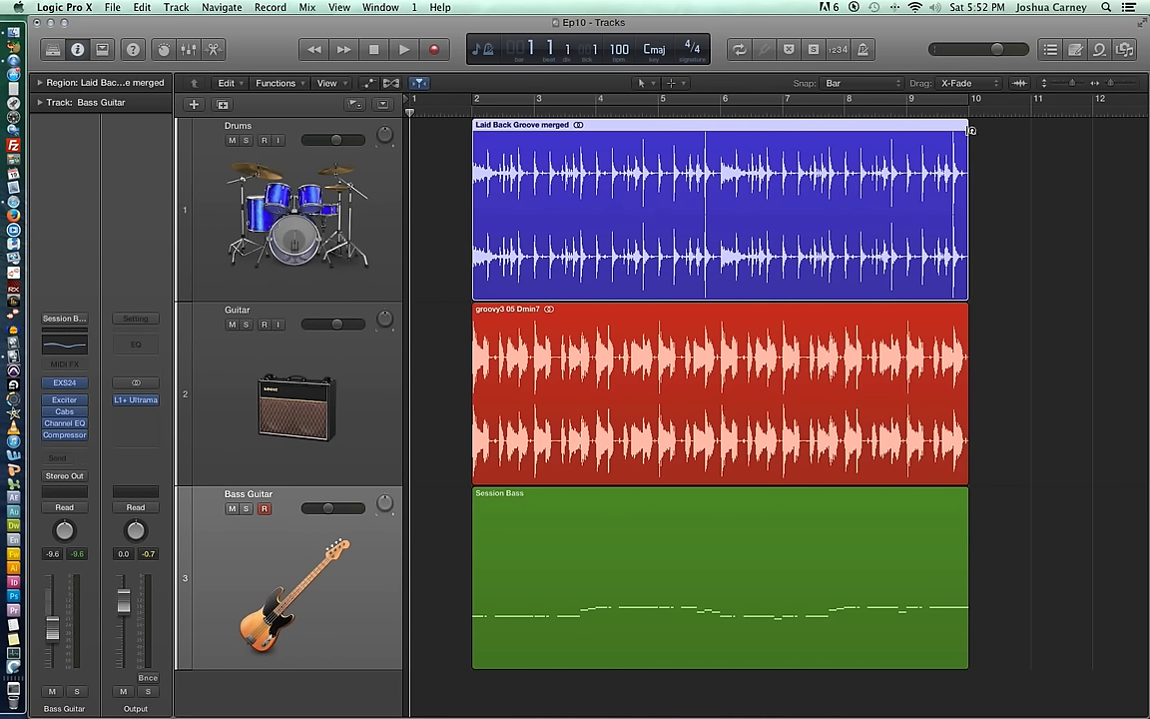
Shorten the drums region to end at bar 6, then loop it back out to bar 10
drag(966, 285, 724, 279)
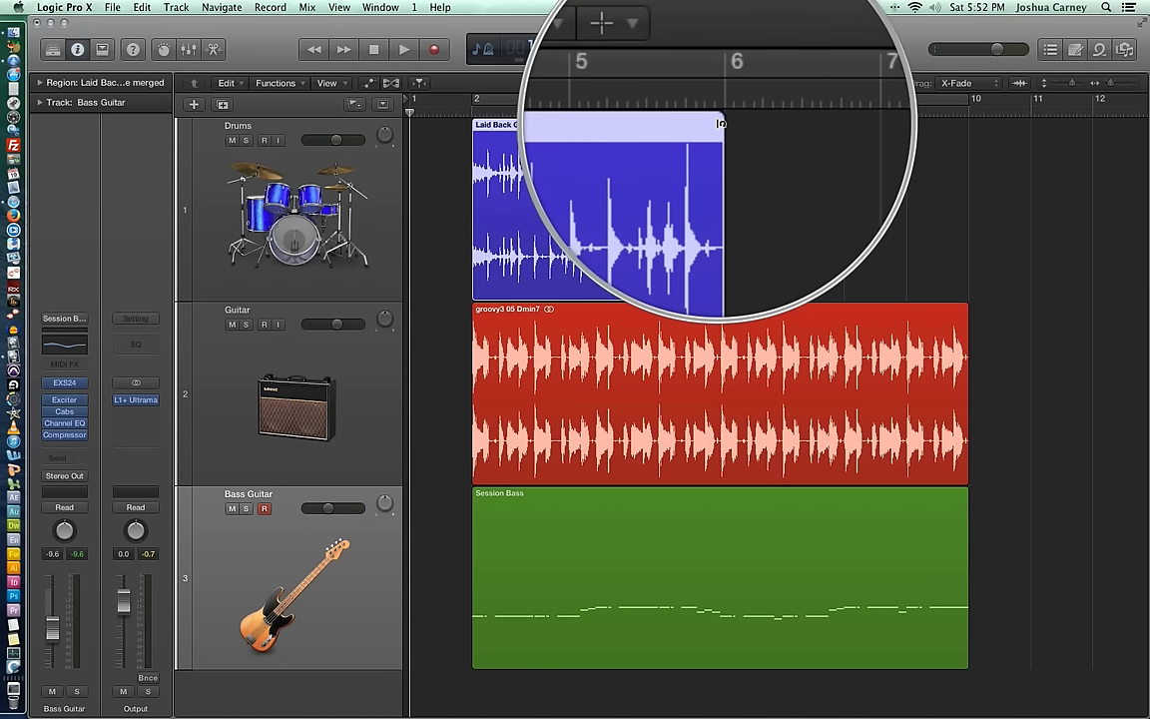
drag(721, 122, 969, 146)
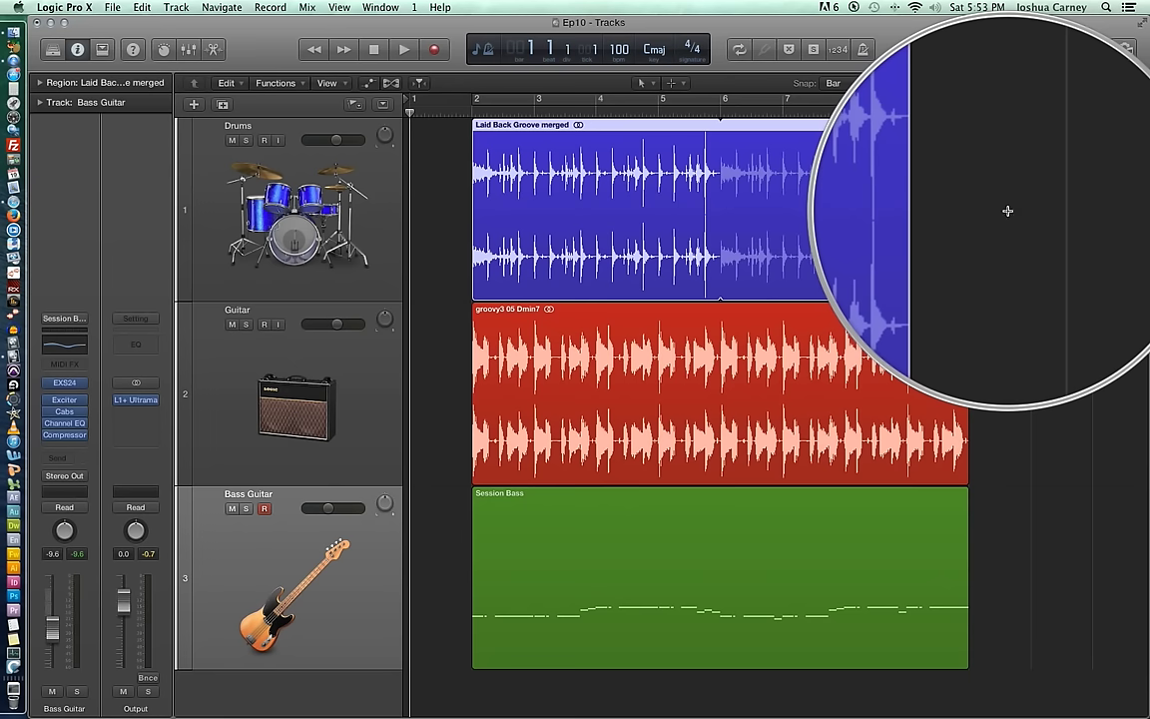
key(super+z)
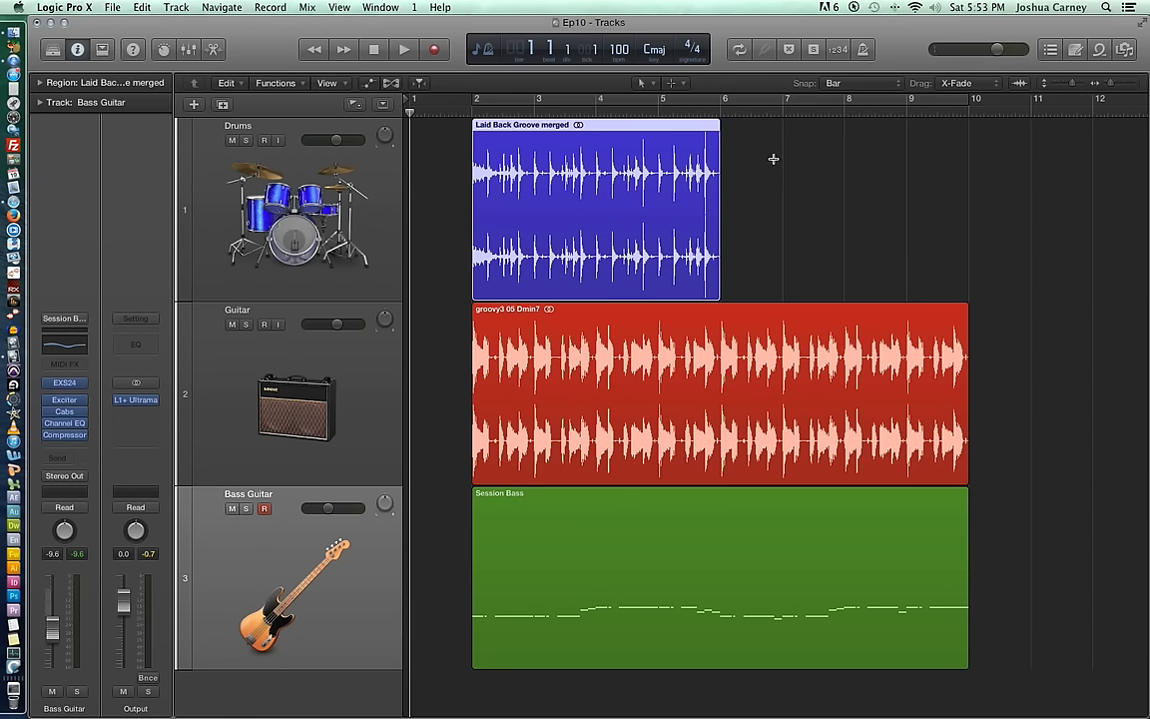
key(super+shift+z)
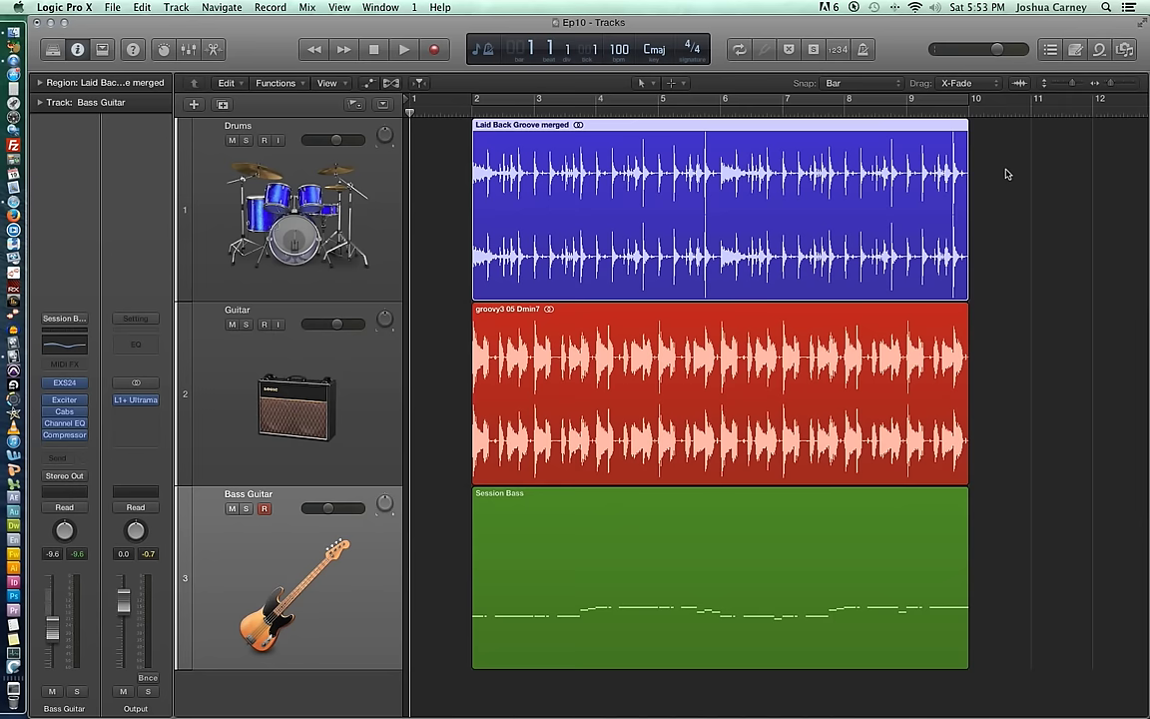
Select the Drums track and repeat its region with Cmd+R, then undo the last repeat
key(super+Right)
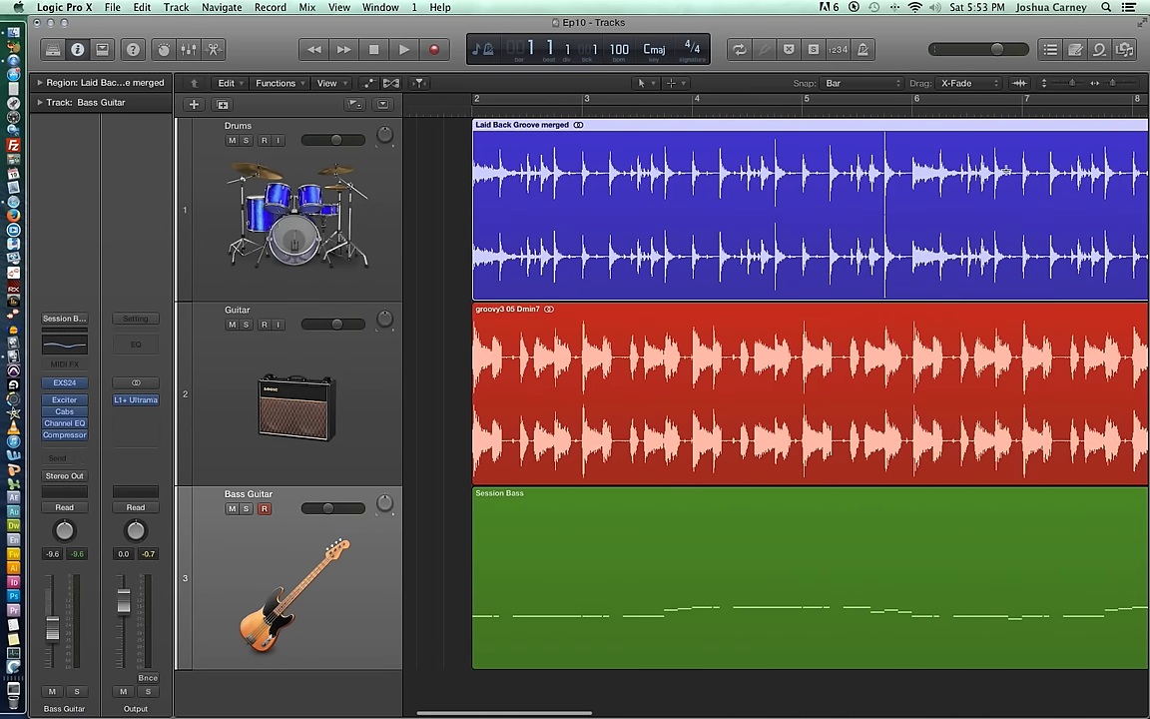
key(super+Left)
key(super+Left)
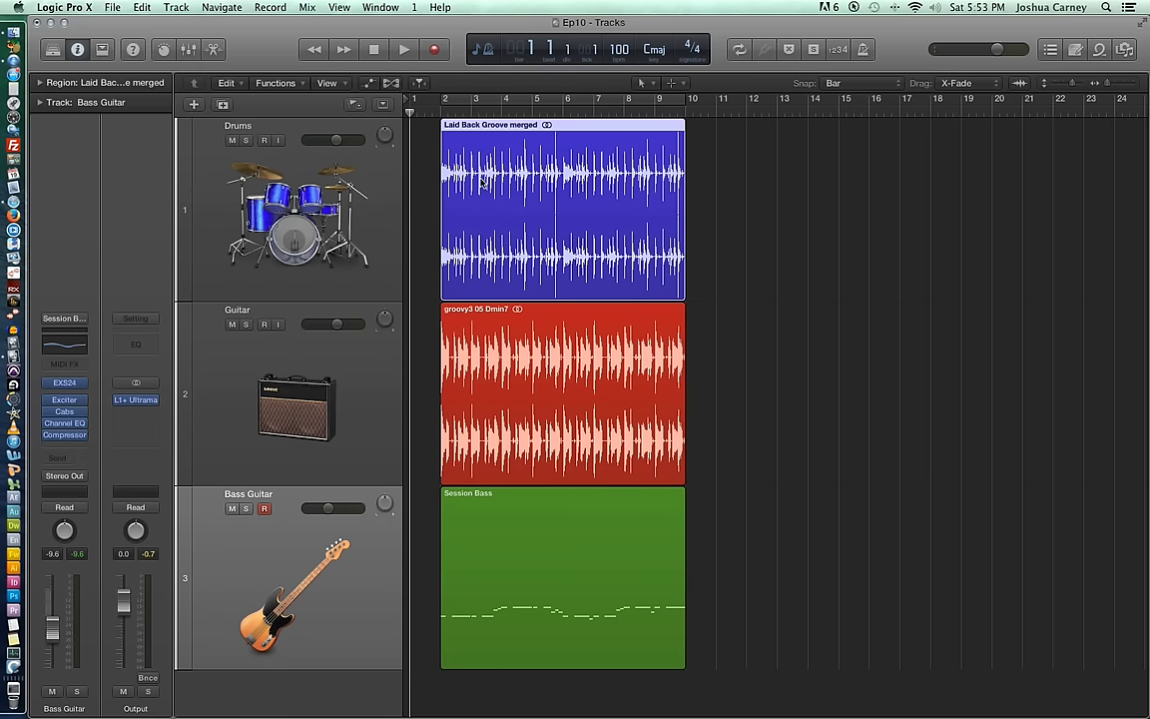
key(period)
key(period)
key(period)
key(period)
key(period)
key(period)
key(period)
key(period)
key(period)
key(period)
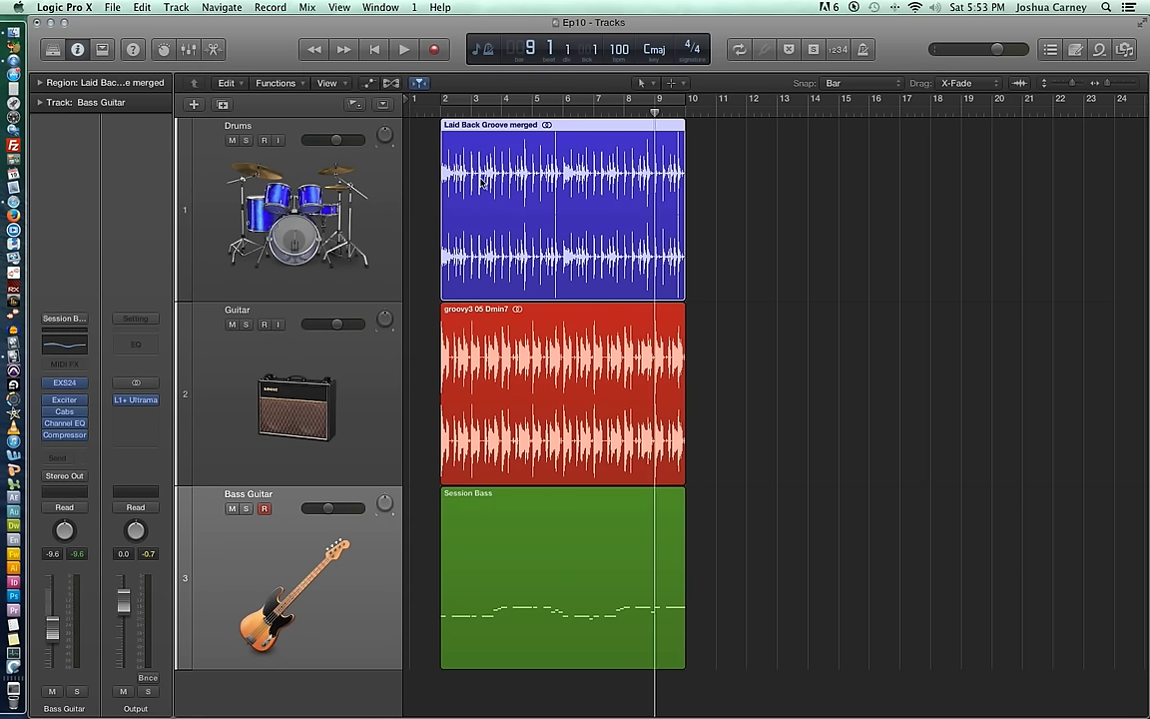
key(comma)
click(268, 193)
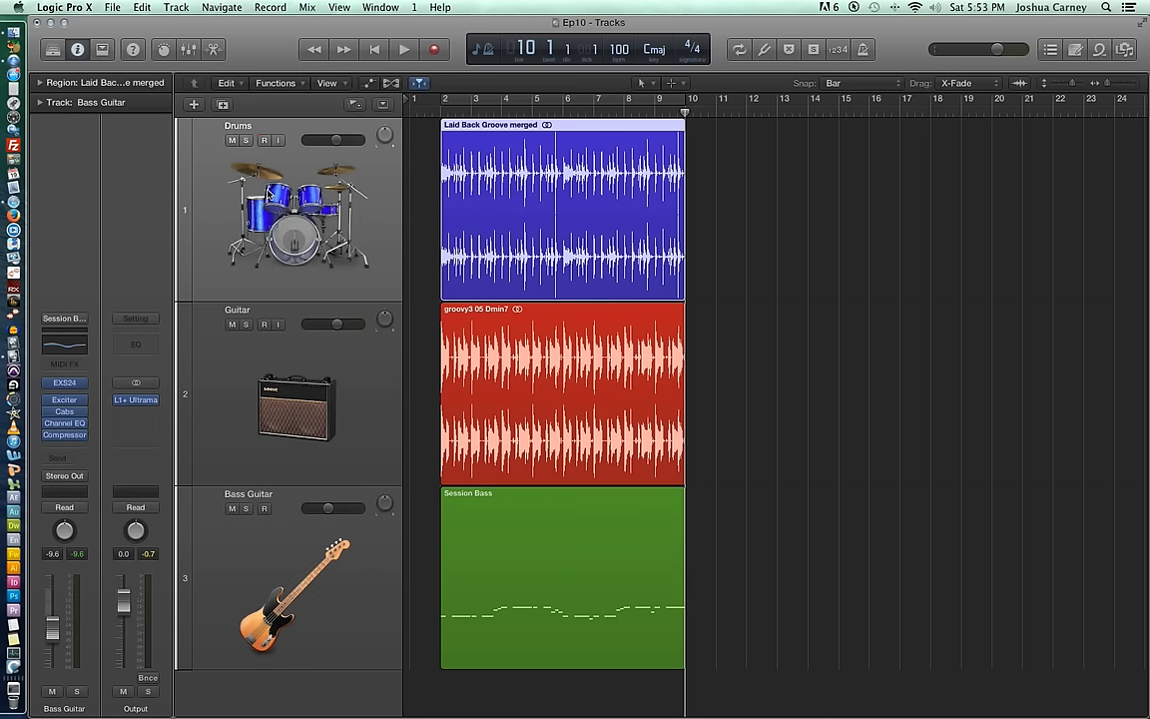
key(super+r)
key(super+r)
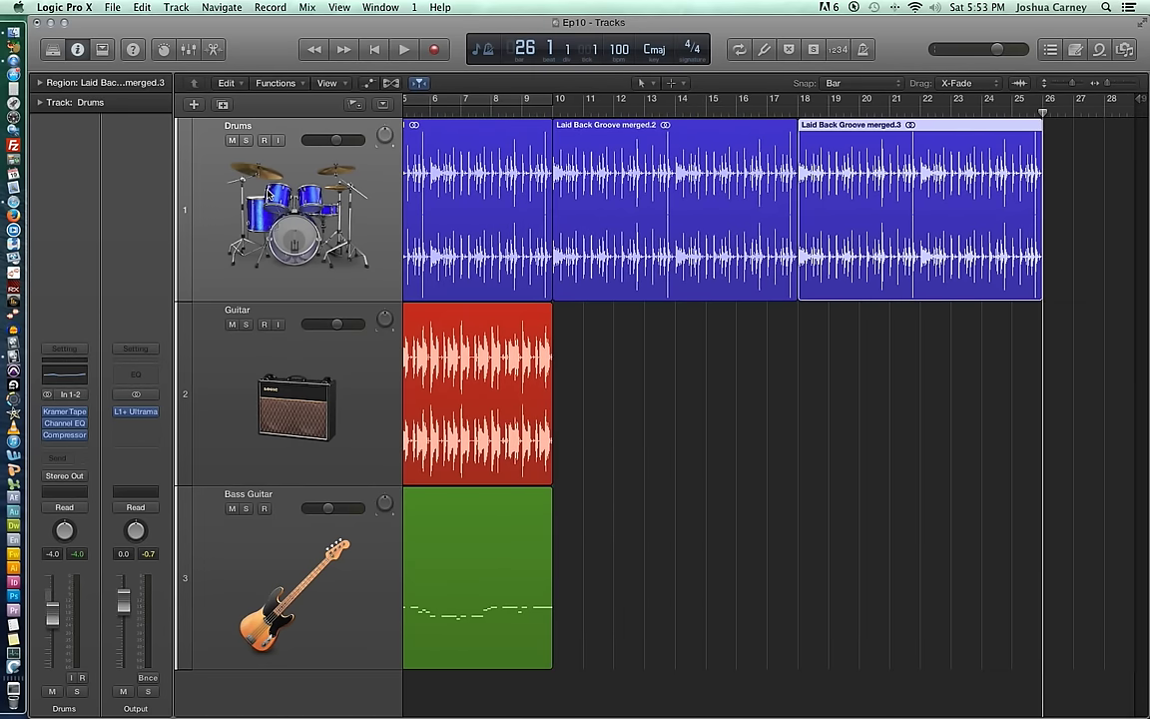
key(super+z)
key(super+z)
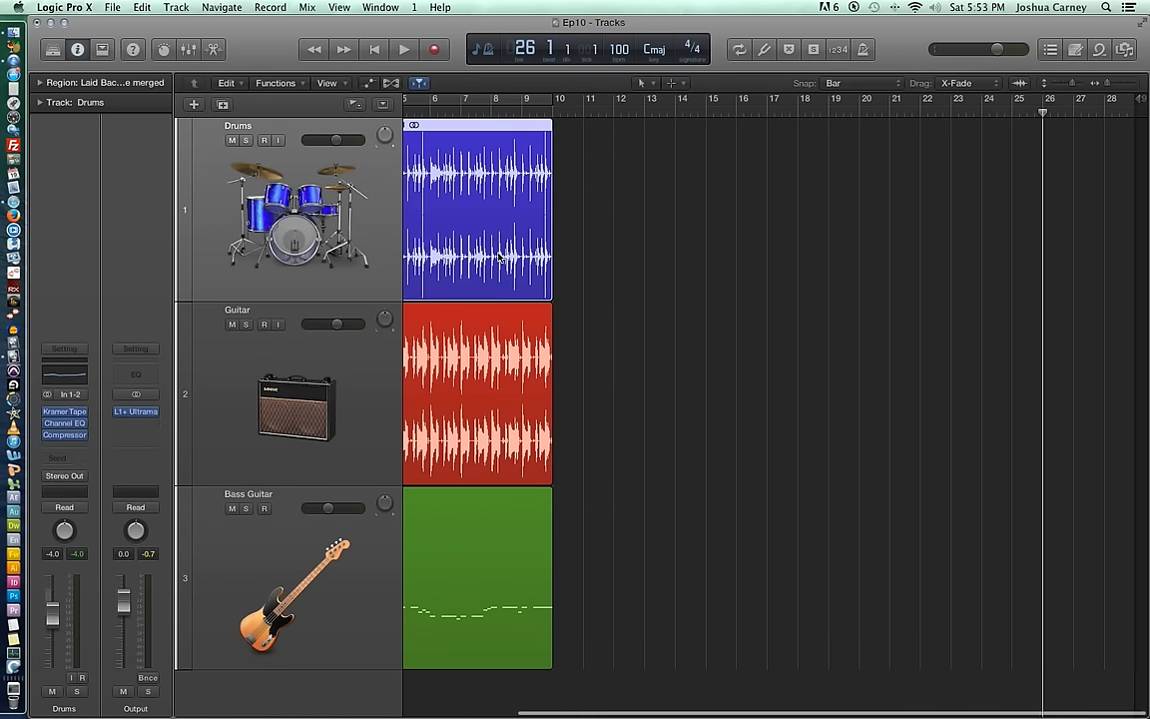
Try copying the drum region to bar 10, undo it, then trim the region to end at bar 6
scroll(499, 258, left, 3)
scroll(499, 257, left, 5)
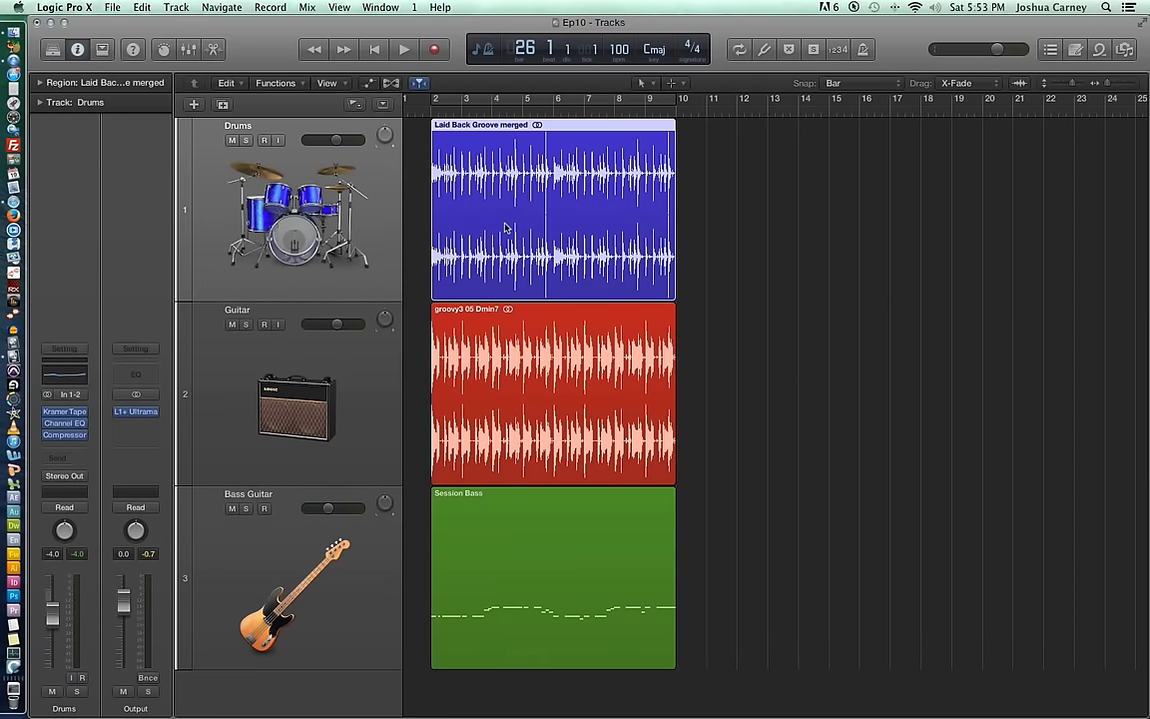
drag(504, 226, 746, 222)
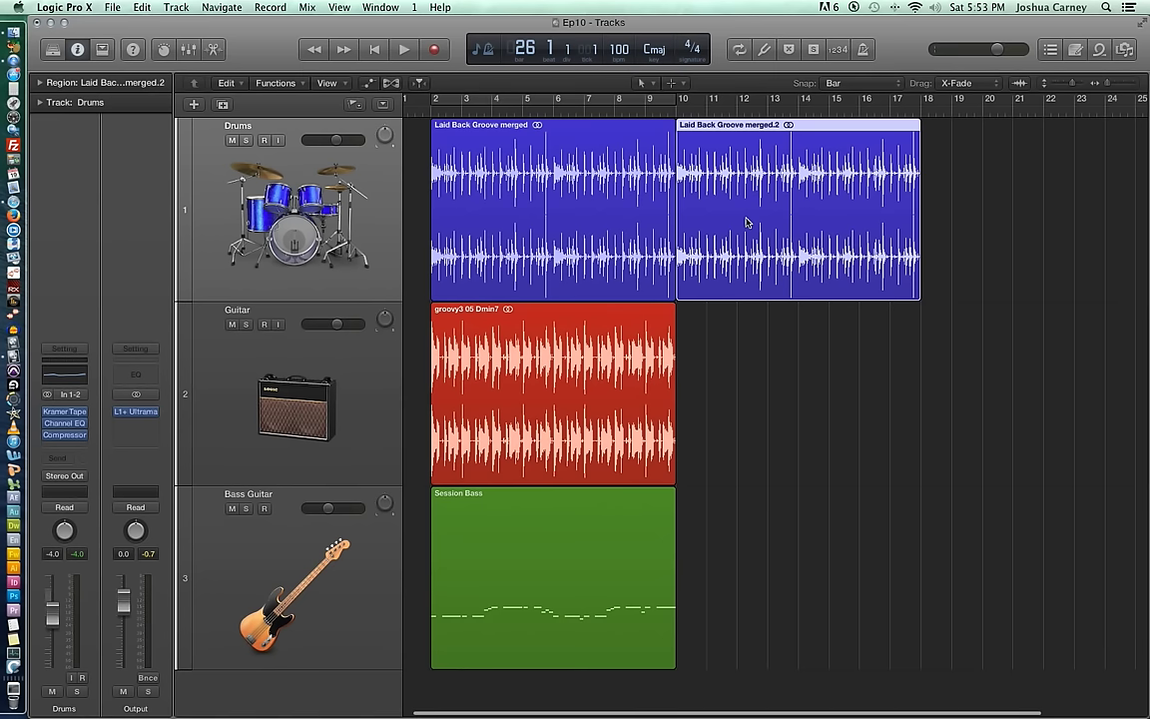
key(super+z)
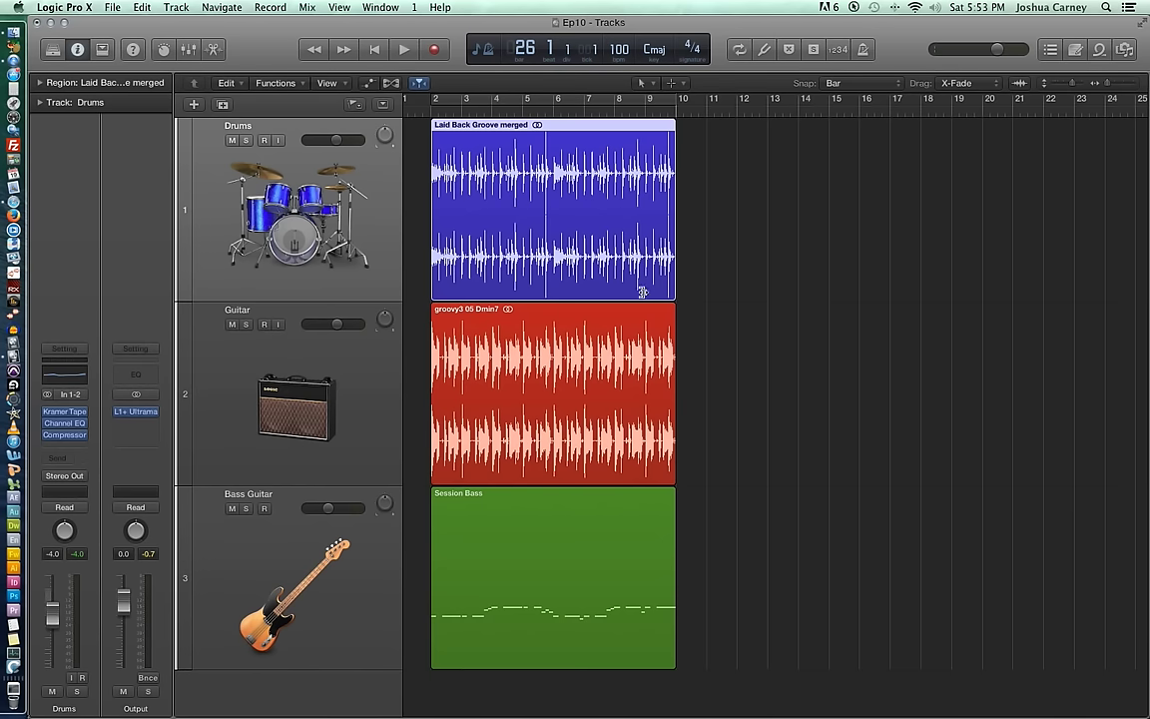
drag(672, 290, 552, 292)
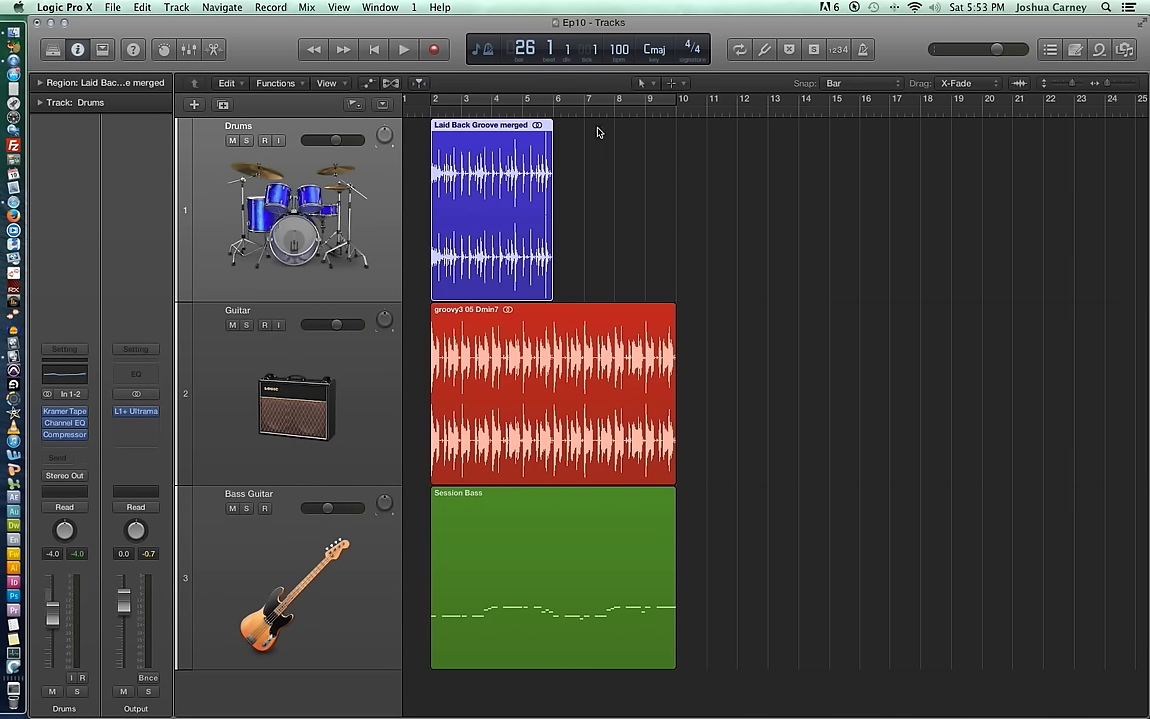
Stretch the drum region to 8 bars so it ends at bar 10, then deselect it
key(super+Right)
key(super+Right)
key(super+Right)
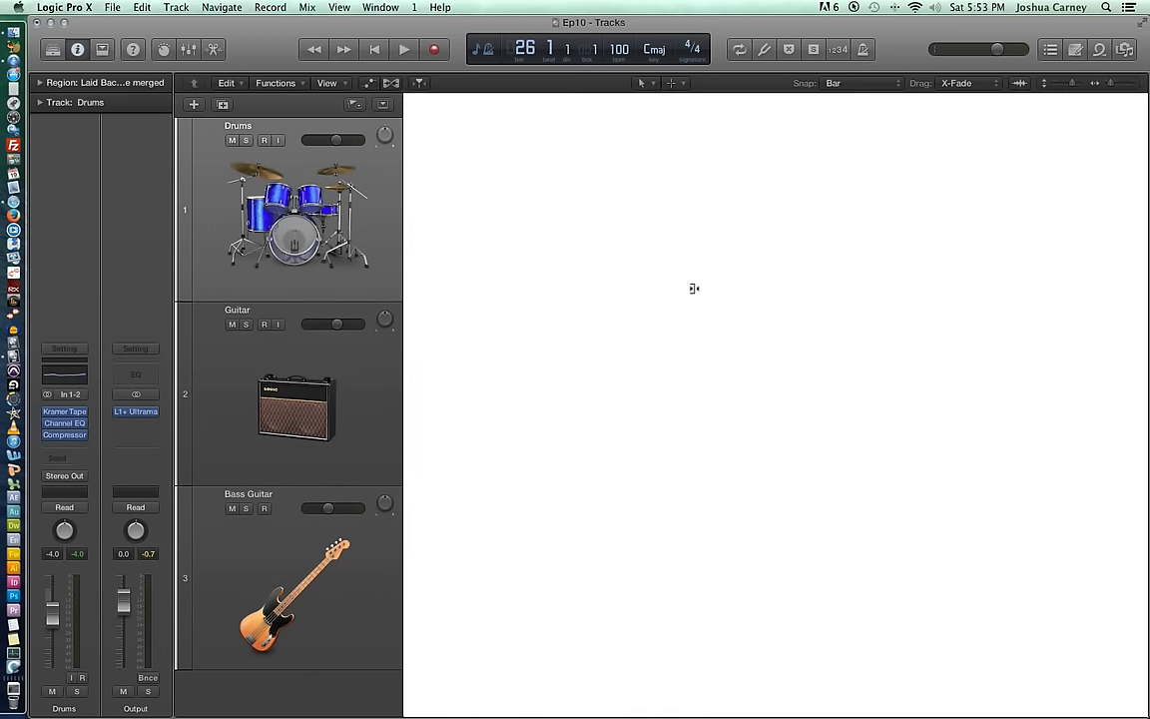
drag(694, 289, 941, 287)
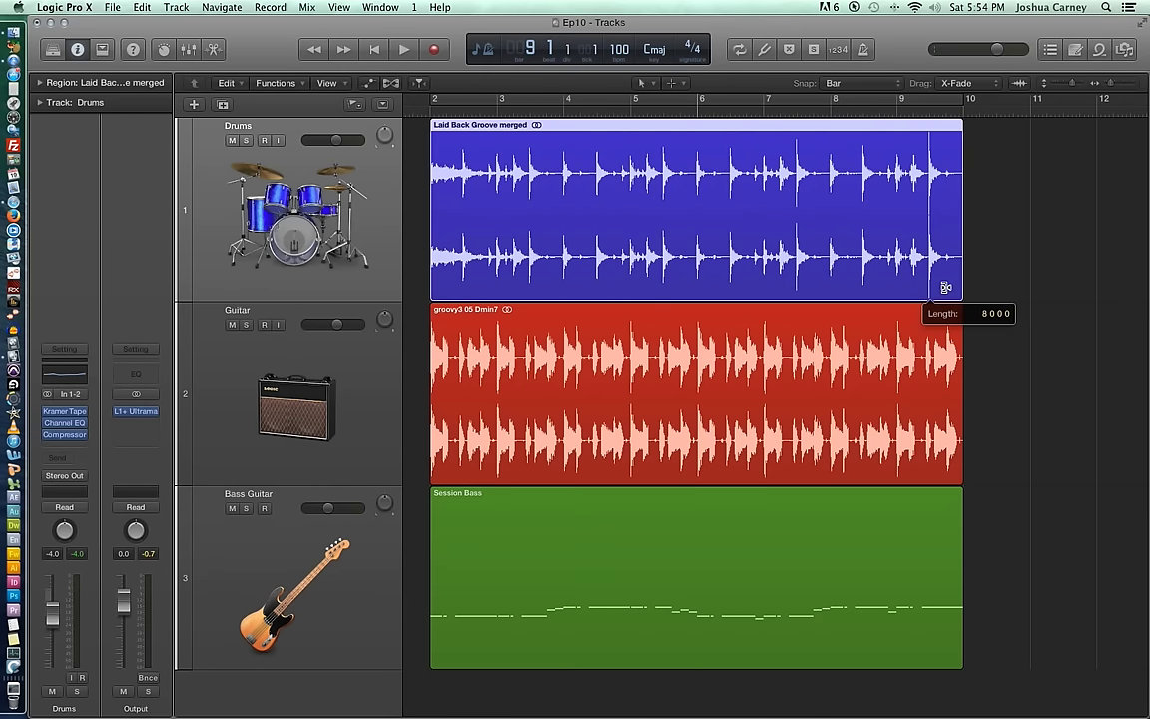
click(1028, 294)
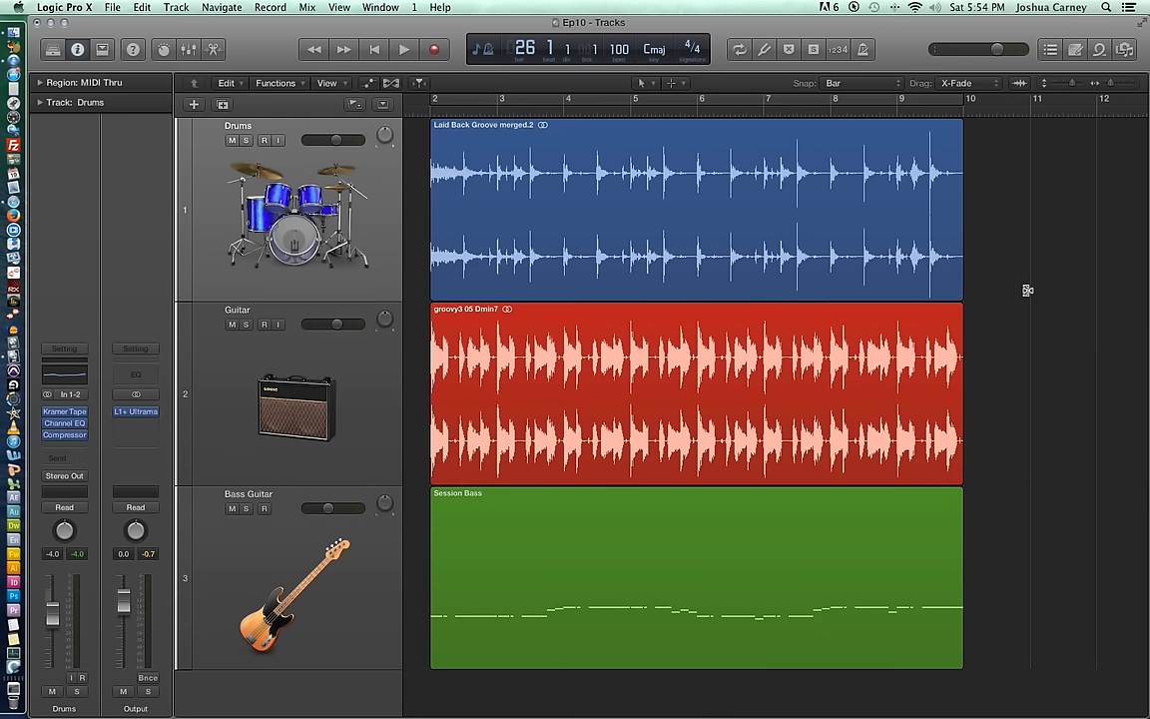
Undo the drum length changes and keep the Pointer Tool as the active editing tool
key(super+z)
key(super+z)
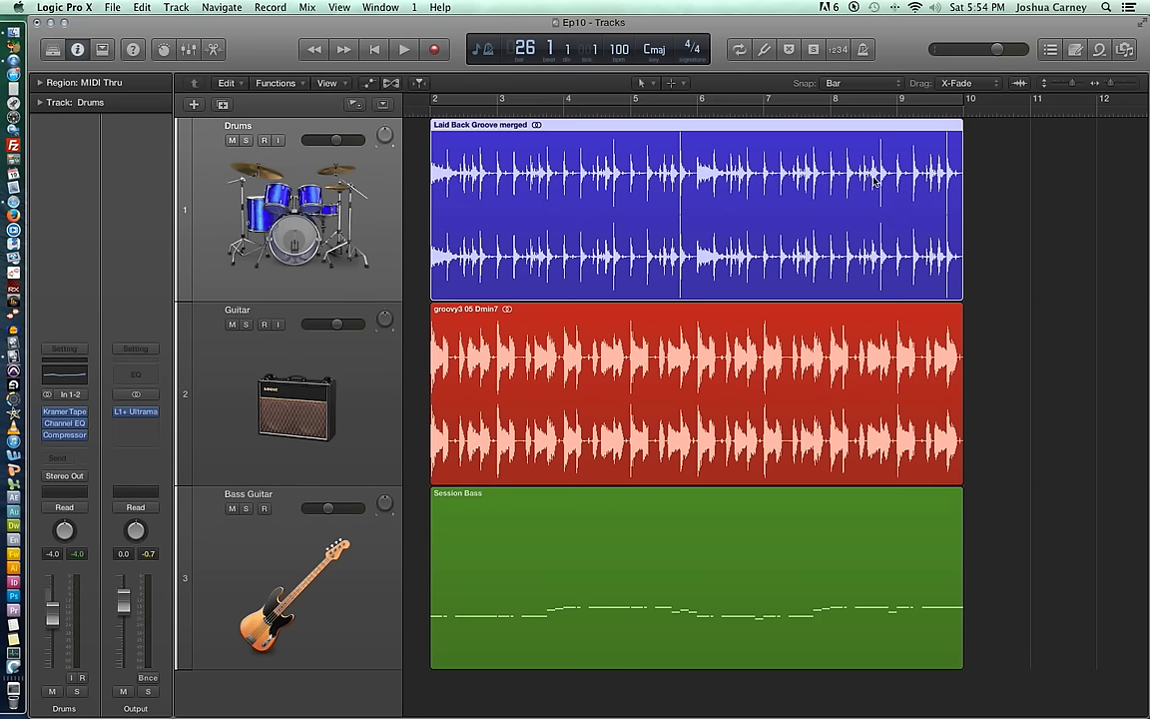
click(644, 84)
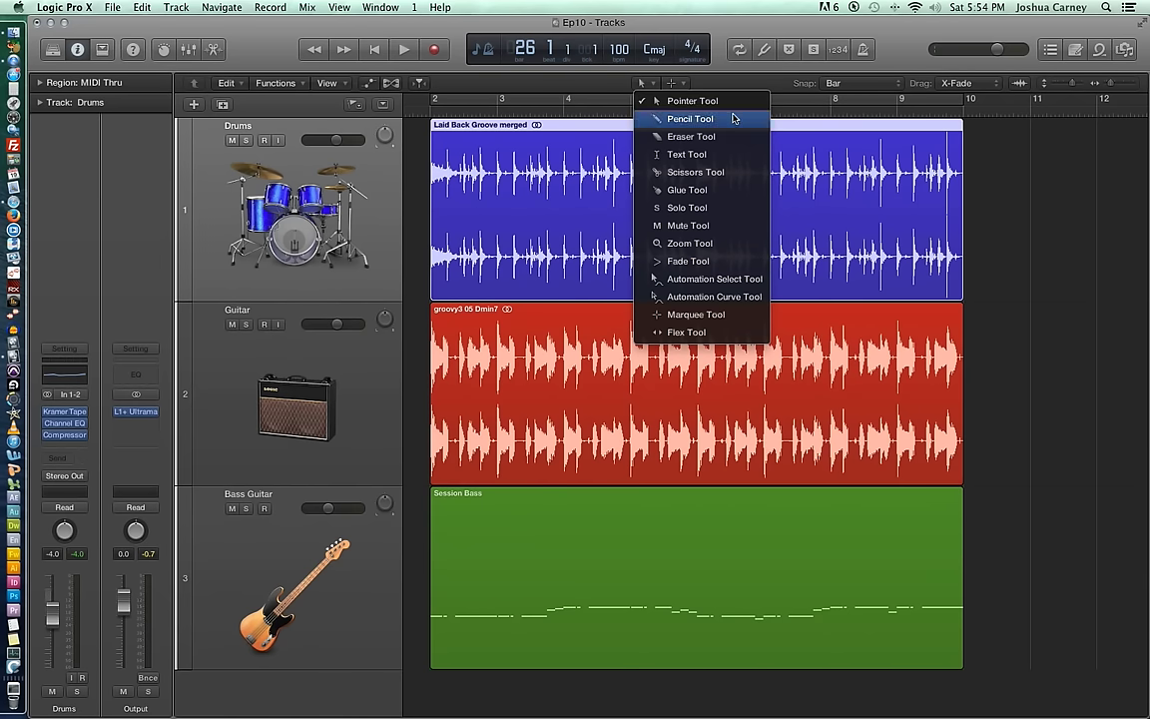
click(730, 87)
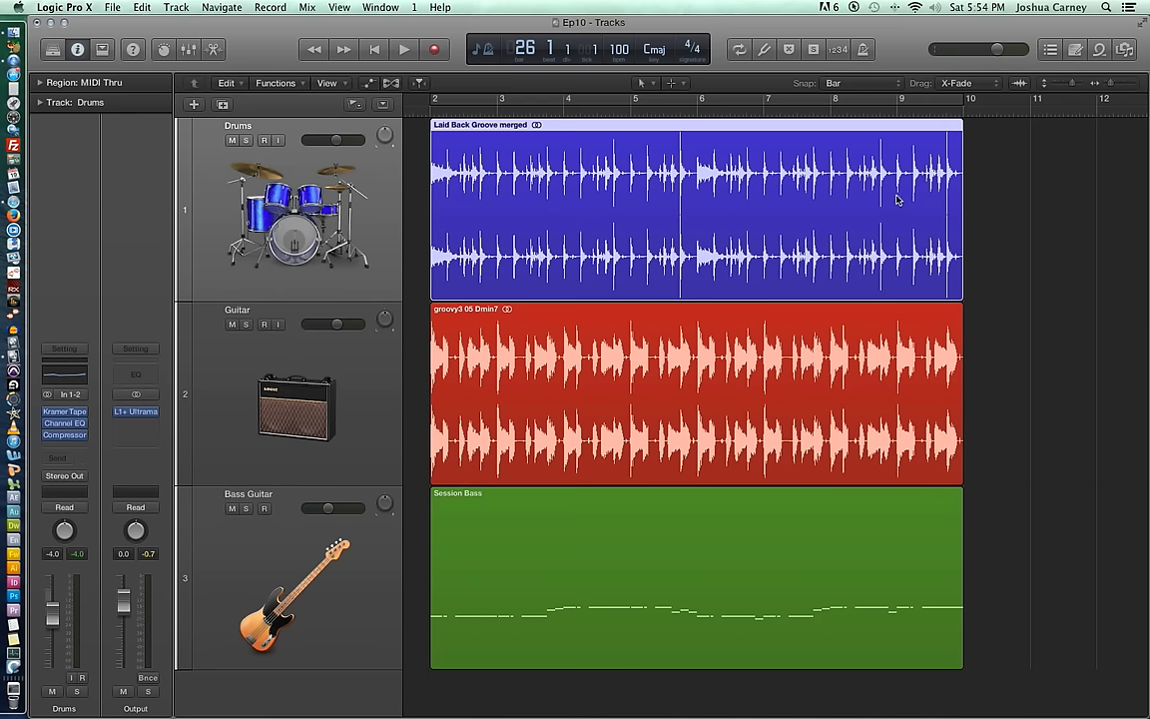
Add a short fade-in and a curved fade-out from about bar 7 to the drums region
drag(897, 199, 1033, 197)
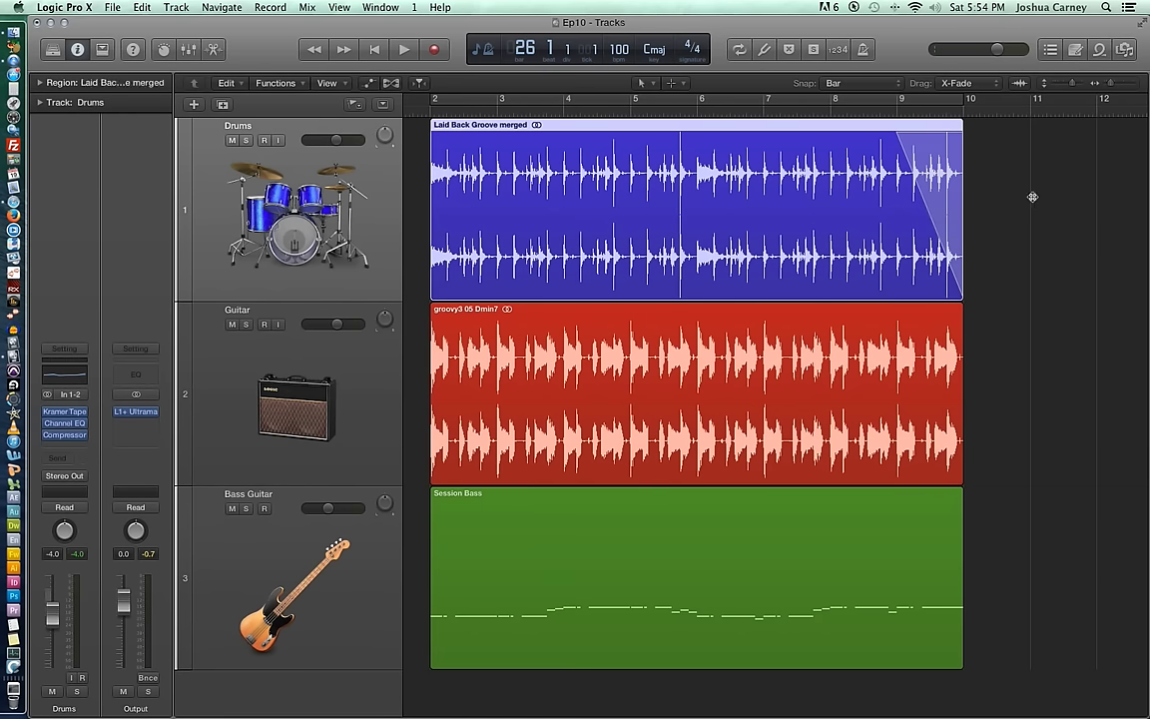
drag(449, 135, 394, 200)
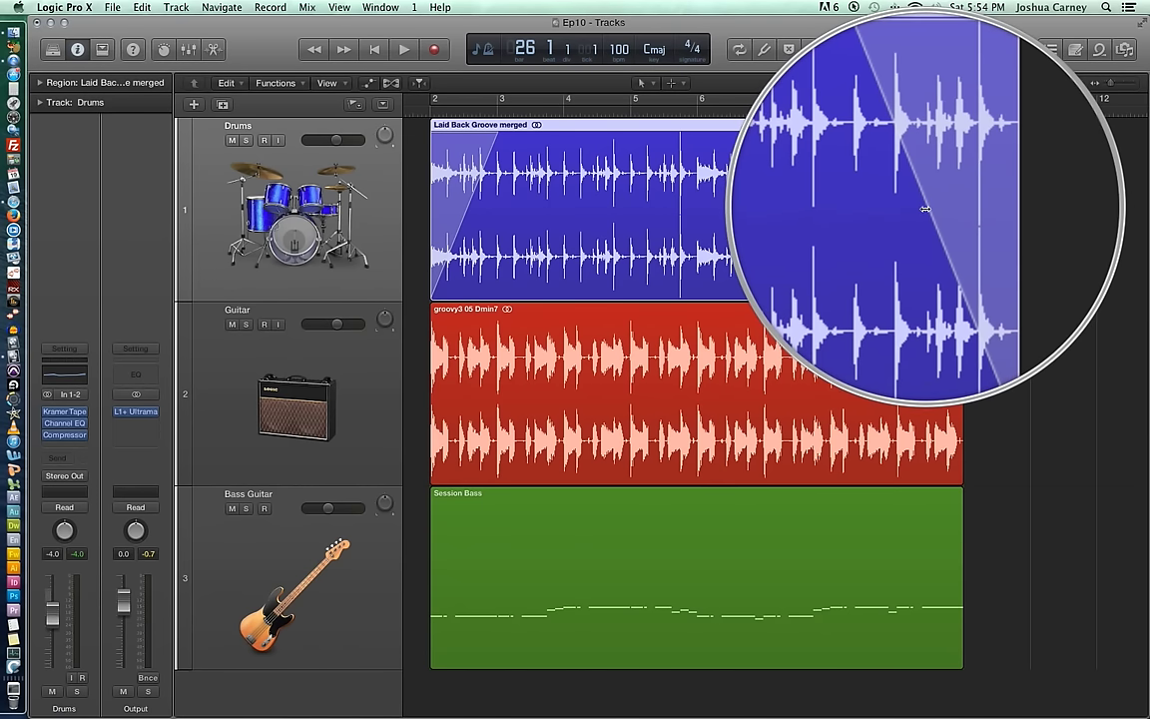
mouse_move(925, 209)
mouse_down()
mouse_move(860, 205)
mouse_move(954, 210)
mouse_move(923, 211)
mouse_up()
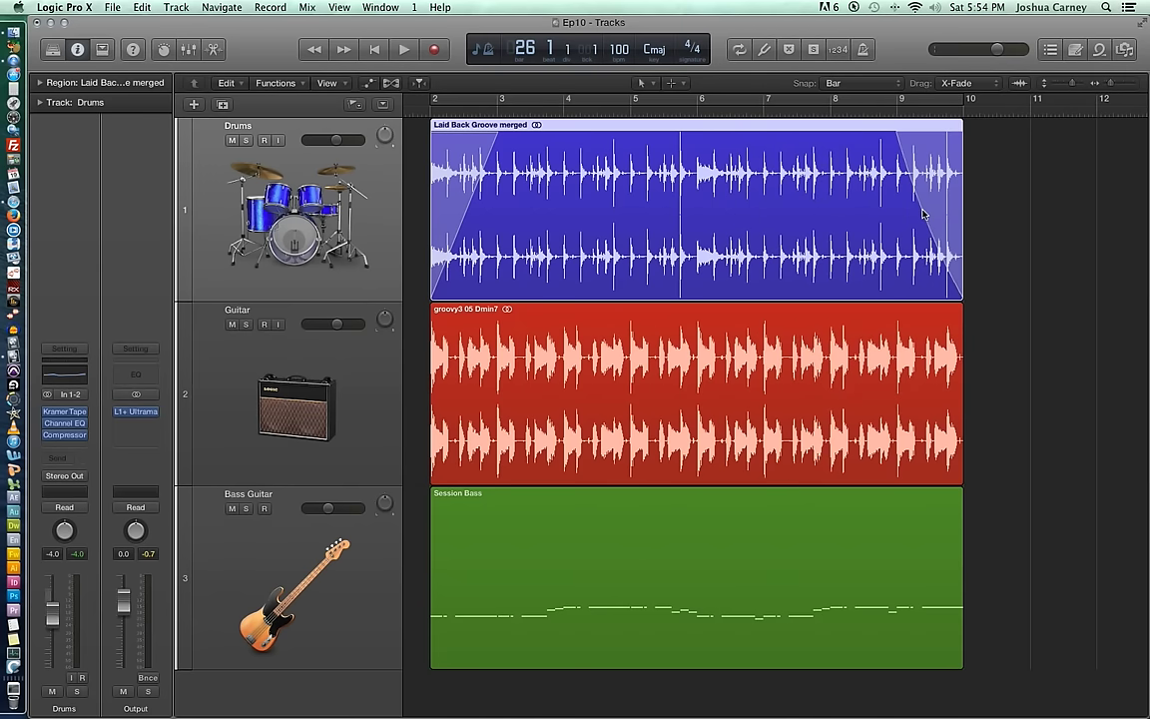
drag(892, 151, 878, 214)
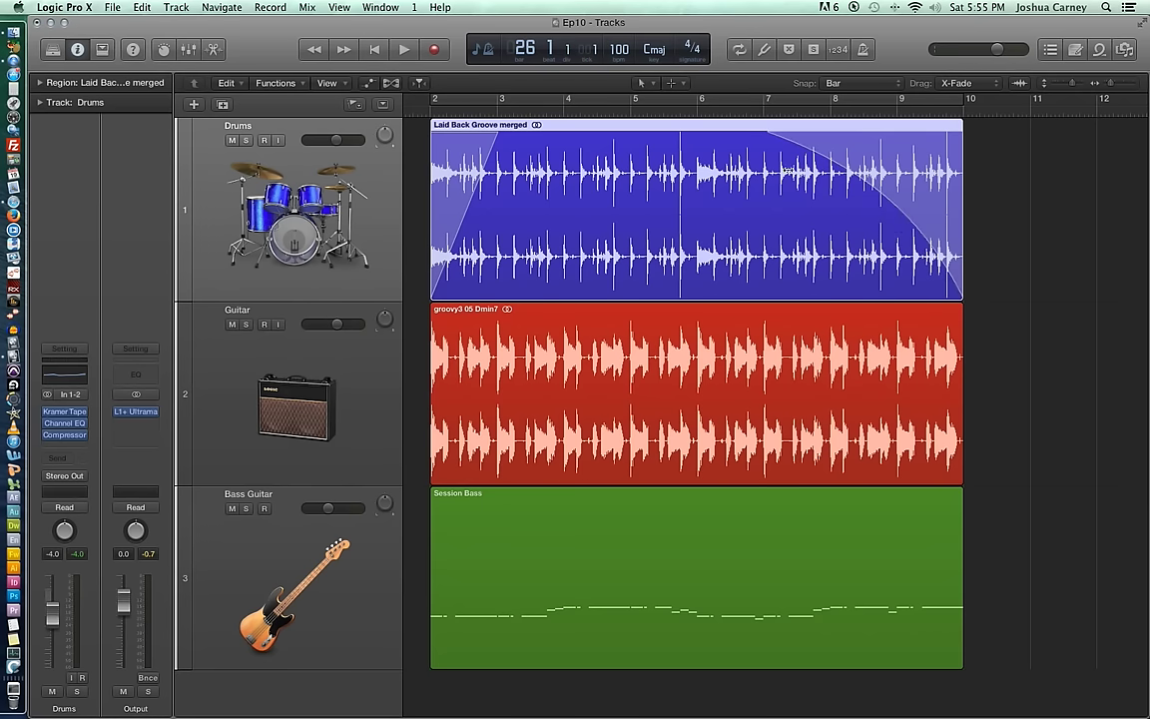
Shorten the drum fade-out, then drag both fades past the region edges to delete them
drag(779, 154, 838, 166)
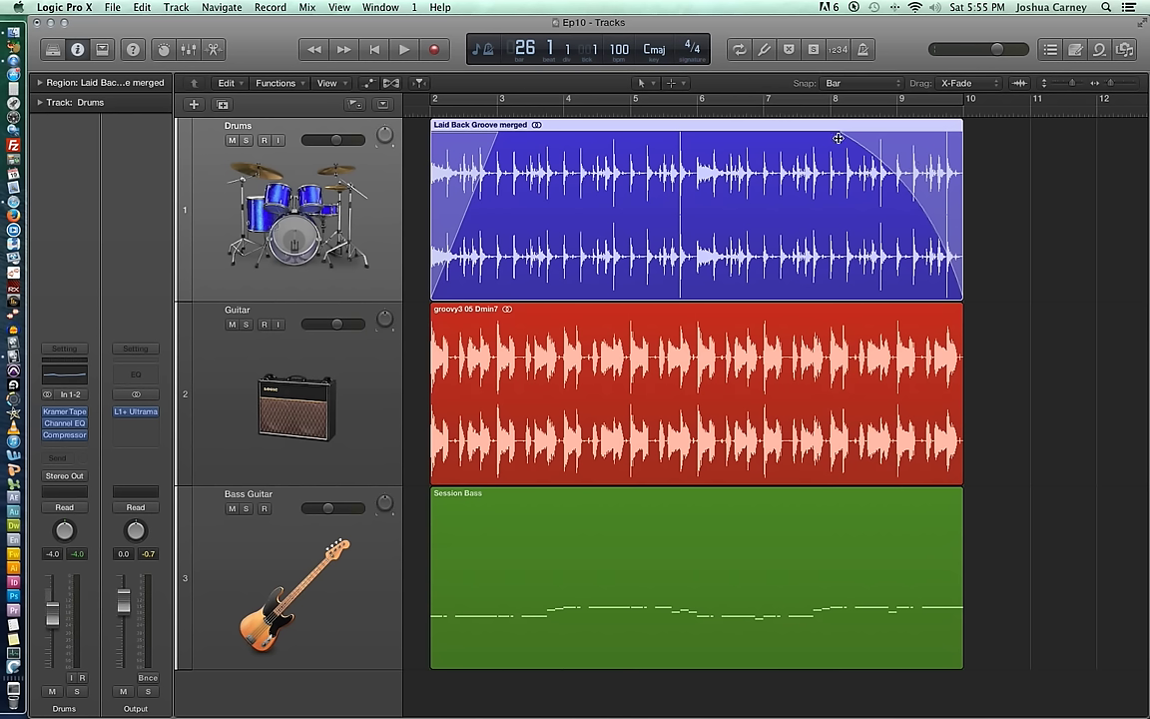
drag(913, 163, 1014, 151)
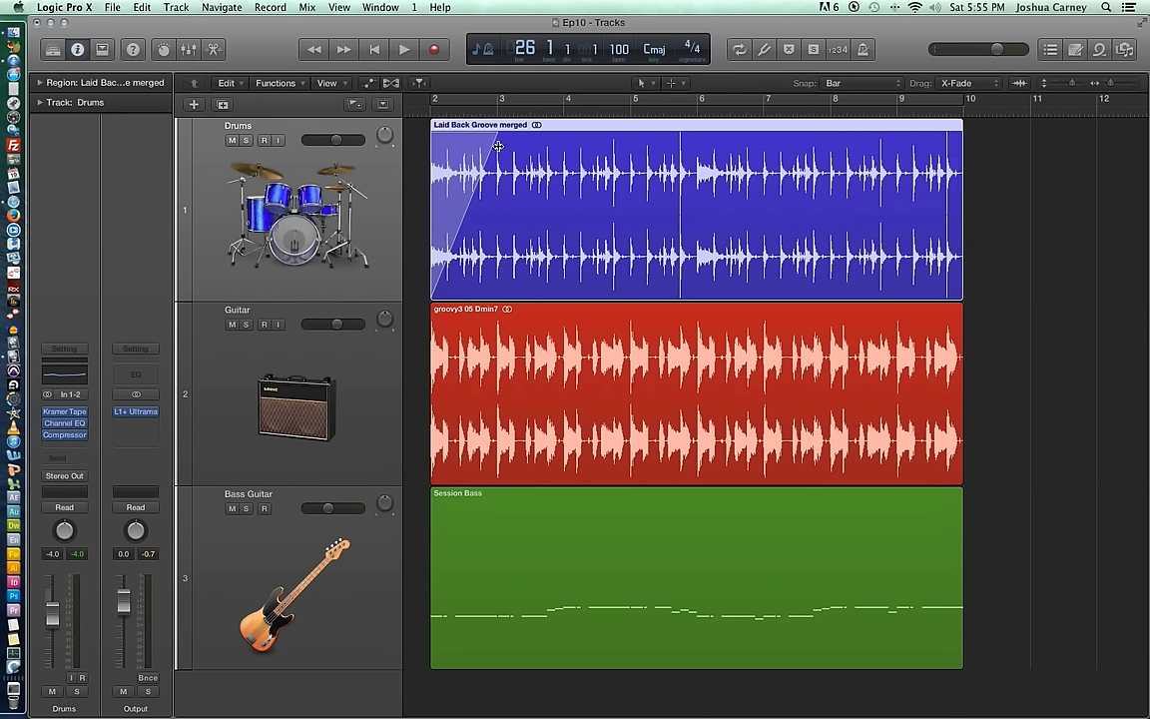
drag(450, 133, 421, 157)
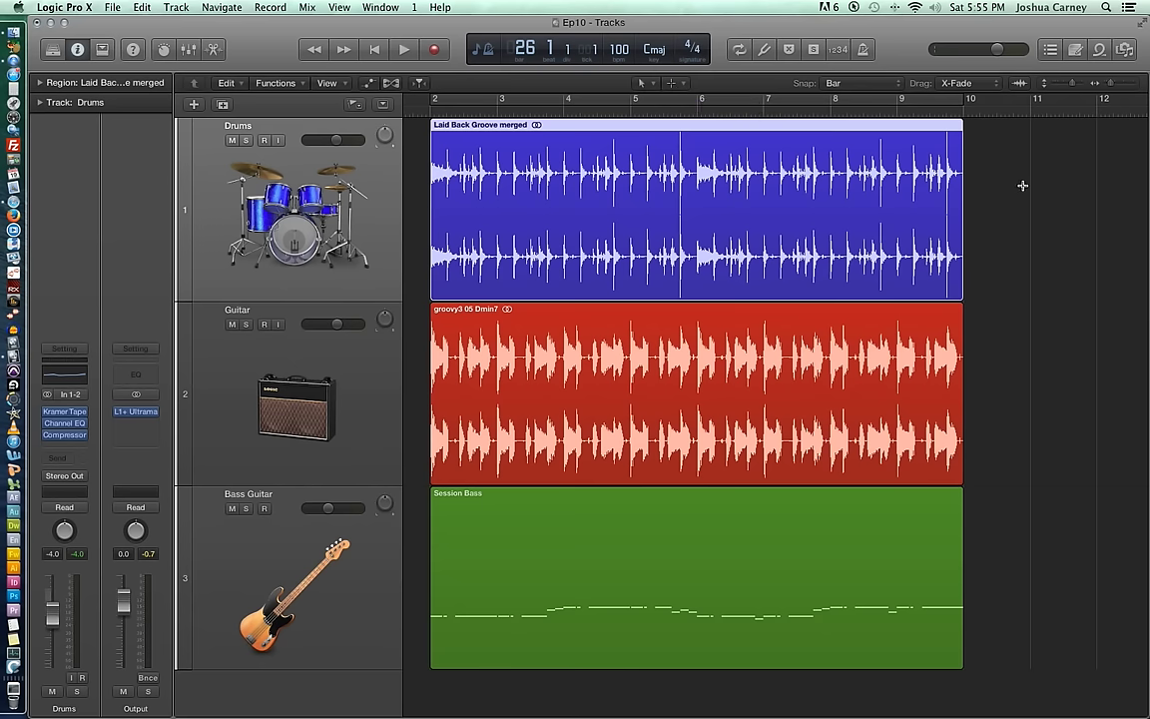
Delete the back half of the drum region, then undo back to the single merged region
drag(1026, 185, 749, 277)
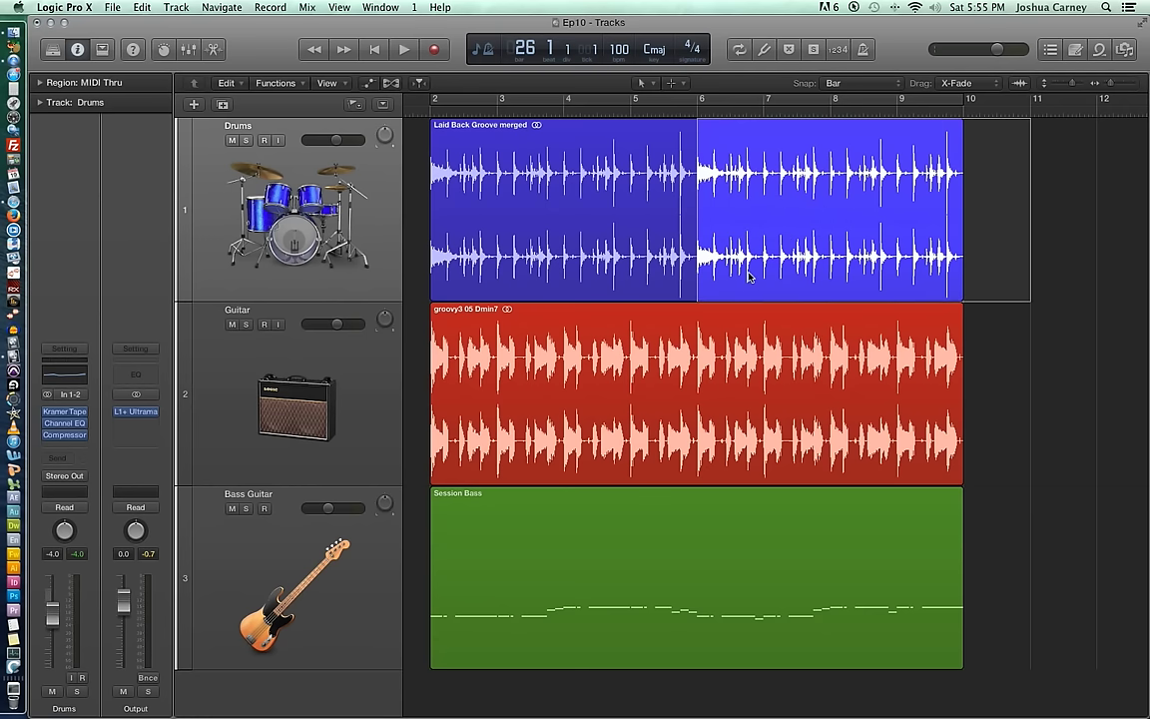
key(Delete)
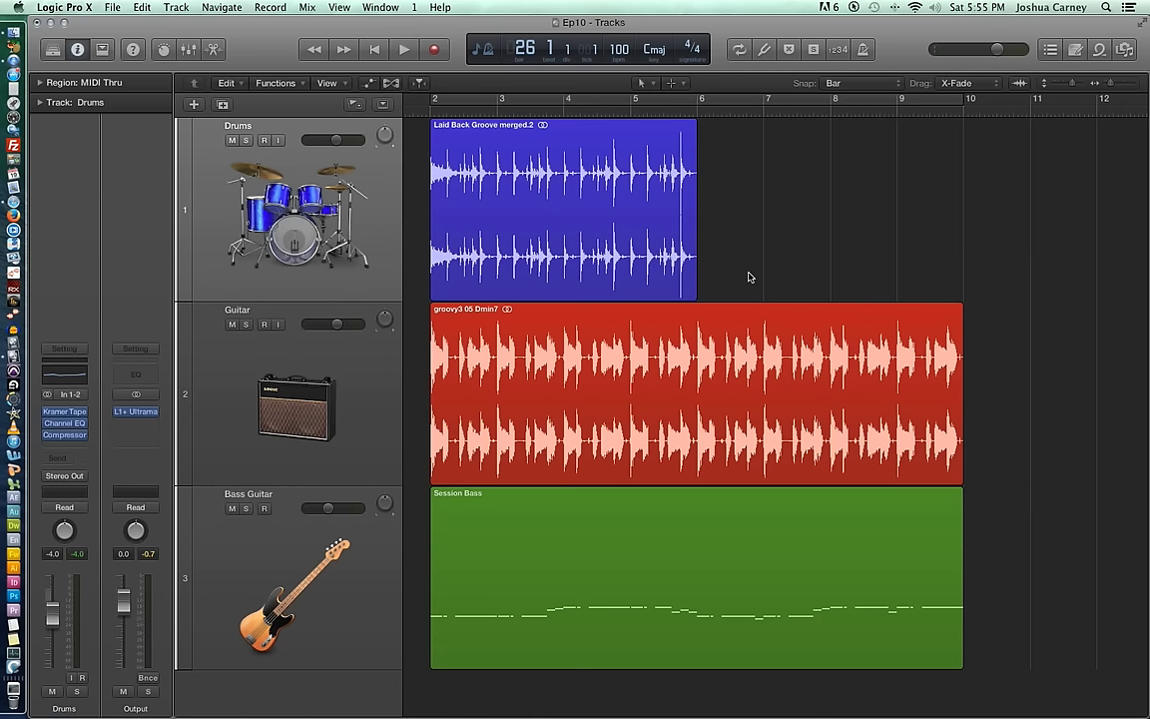
key(super+z)
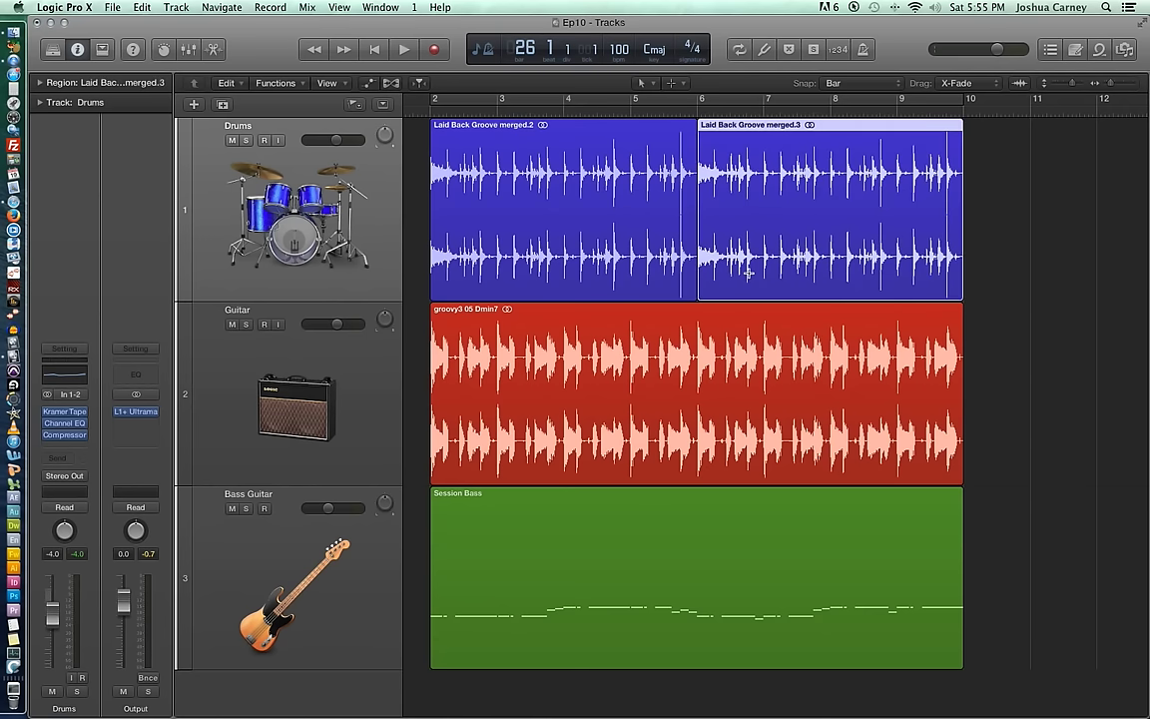
key(super+z)
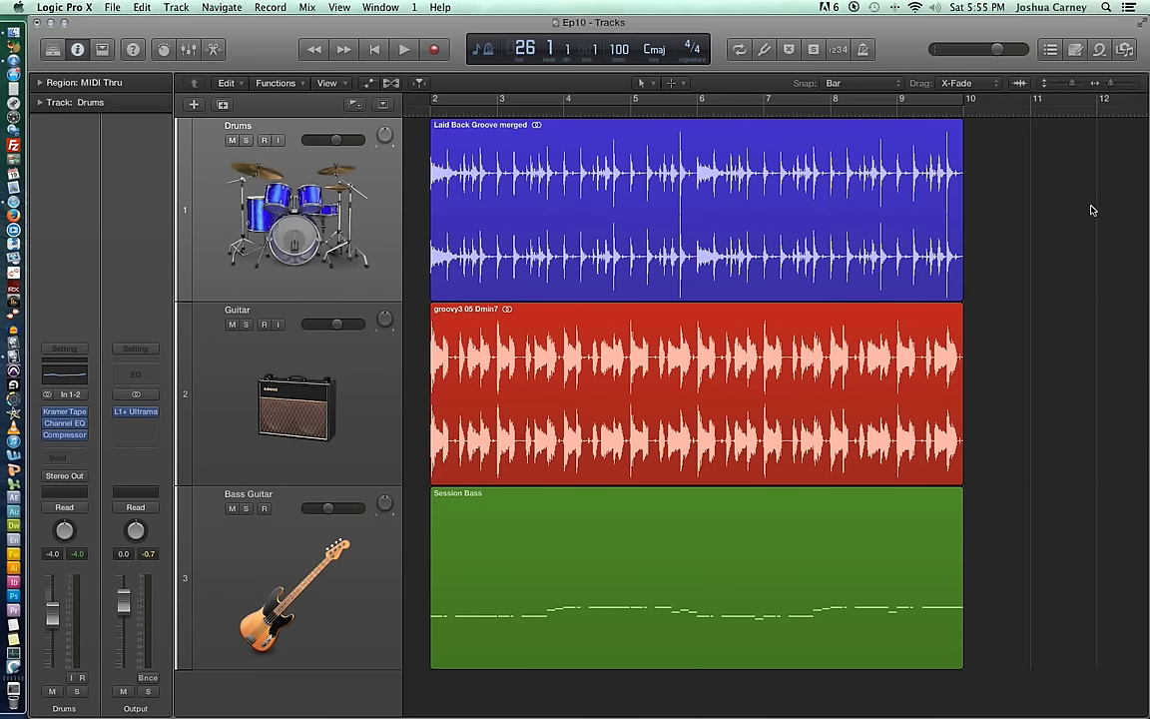
scroll(1068, 213, right, 2)
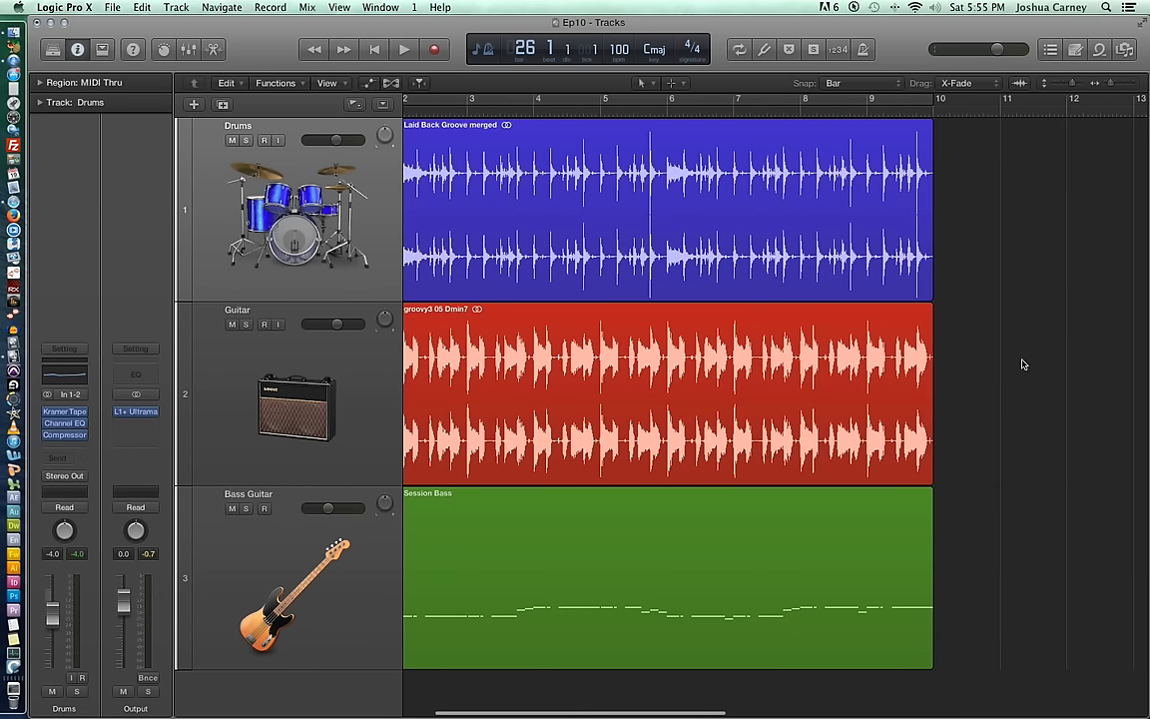
scroll(1021, 361, left, 3)
Trial-split the guitar region into two-bar pieces, move one to bar 10, then undo
drag(420, 358, 587, 404)
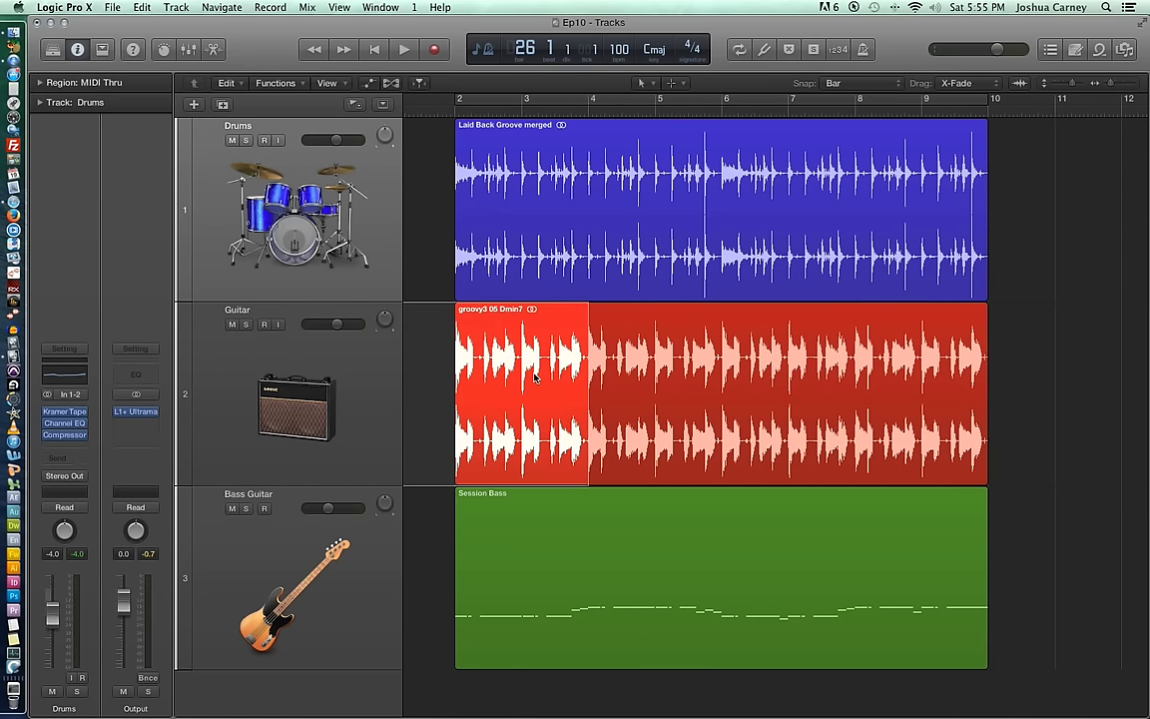
click(534, 378)
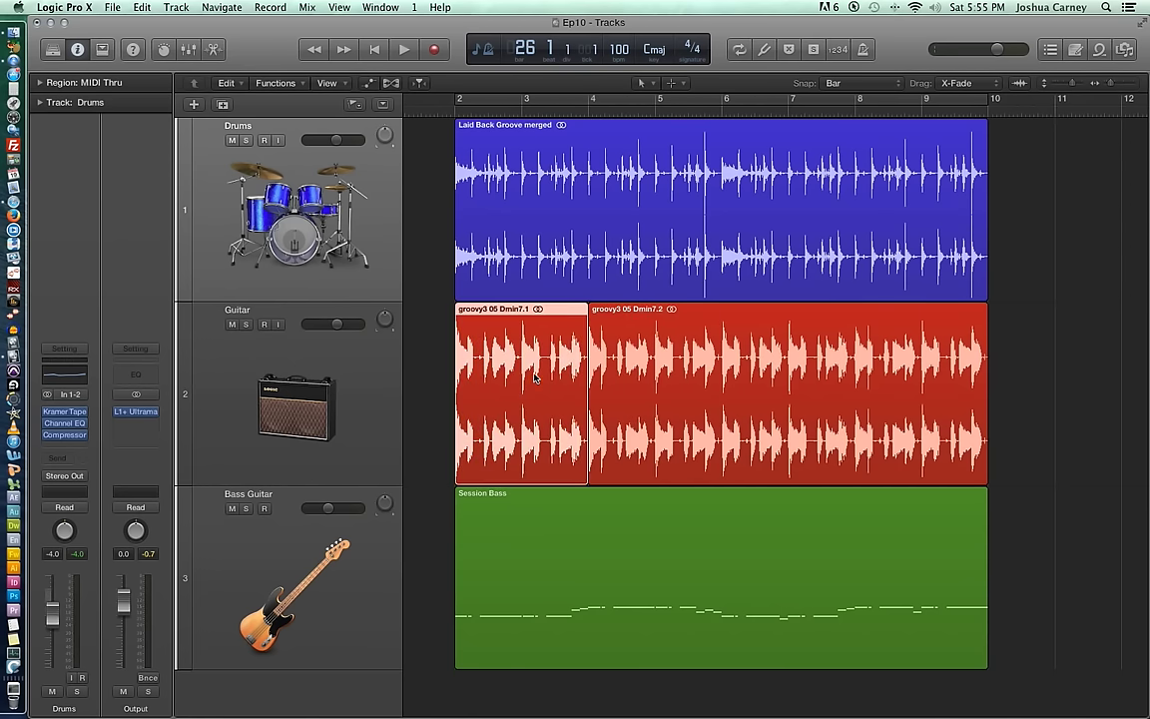
click(1083, 390)
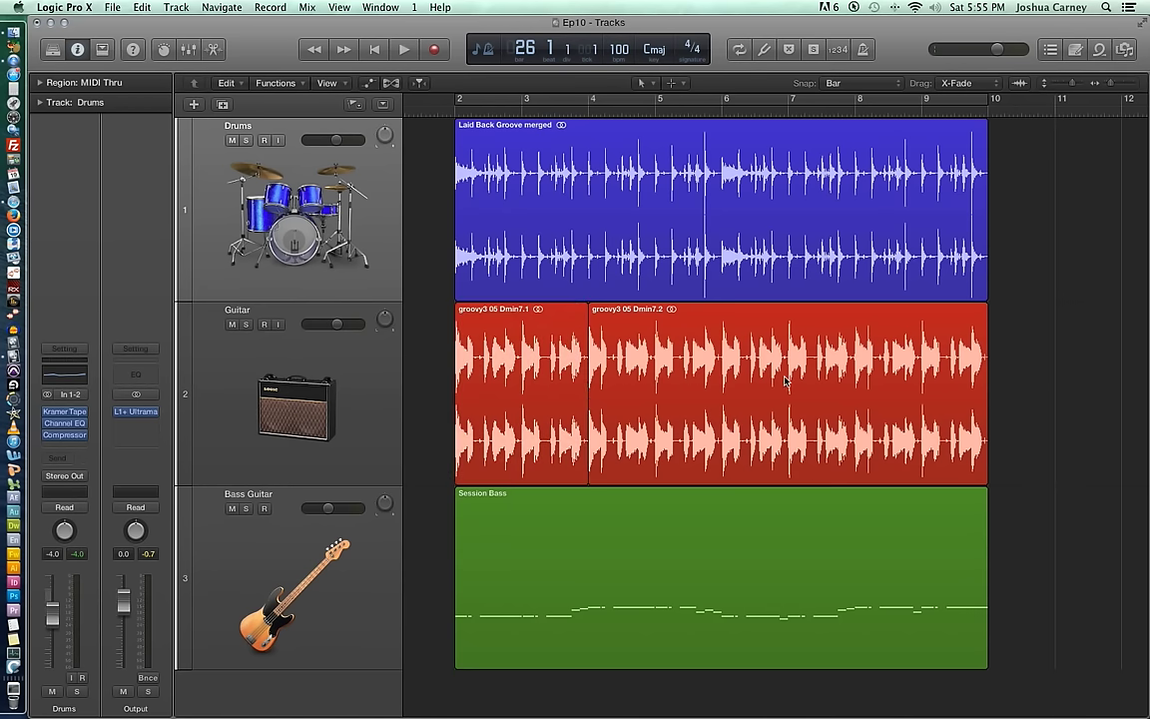
alt+click(722, 329)
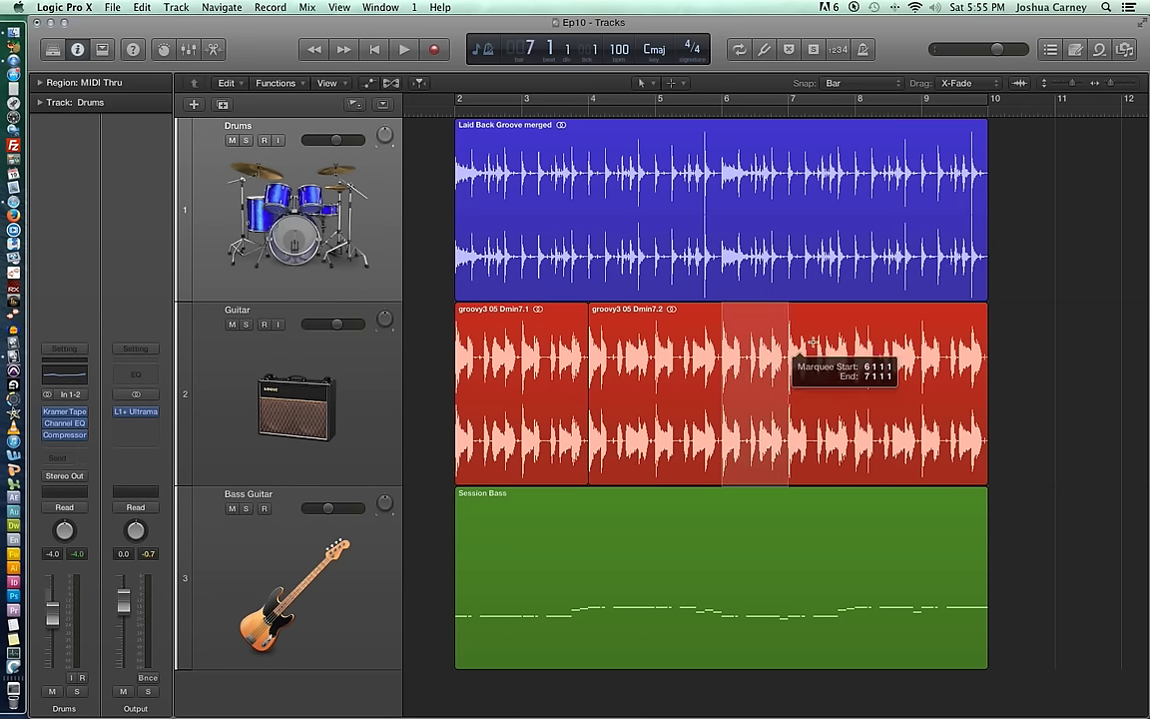
click(1016, 363)
drag(785, 370, 1027, 374)
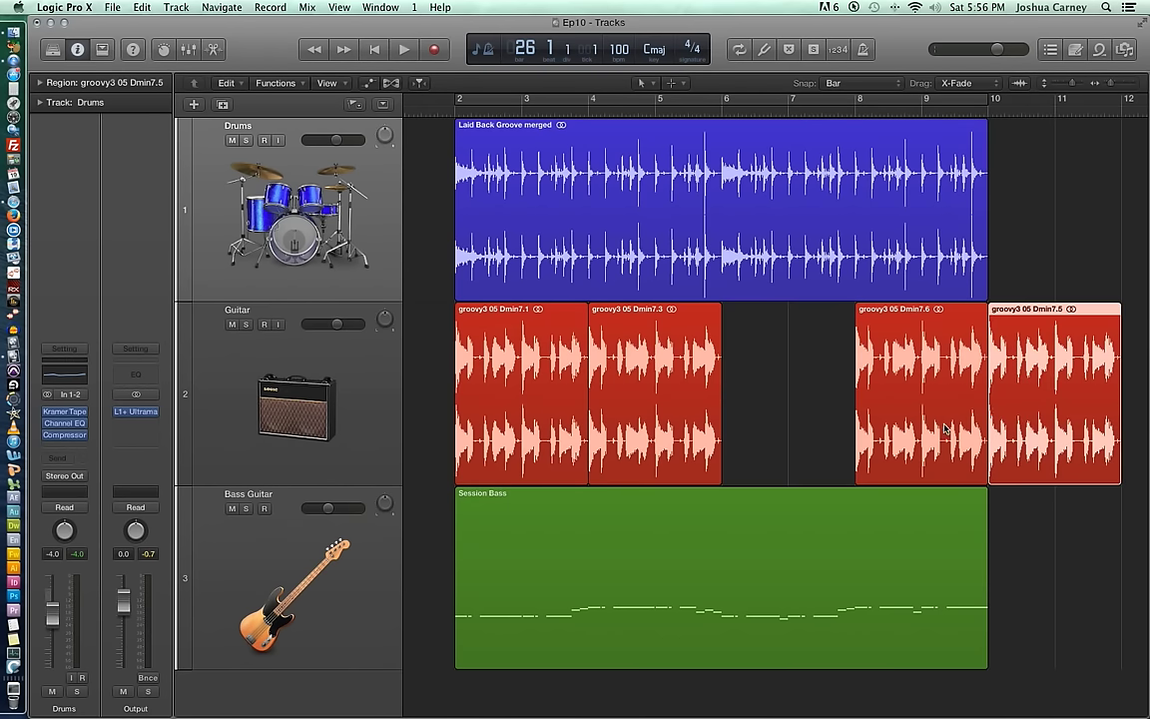
key(super+z)
key(super+z)
key(super+z)
key(super+z)
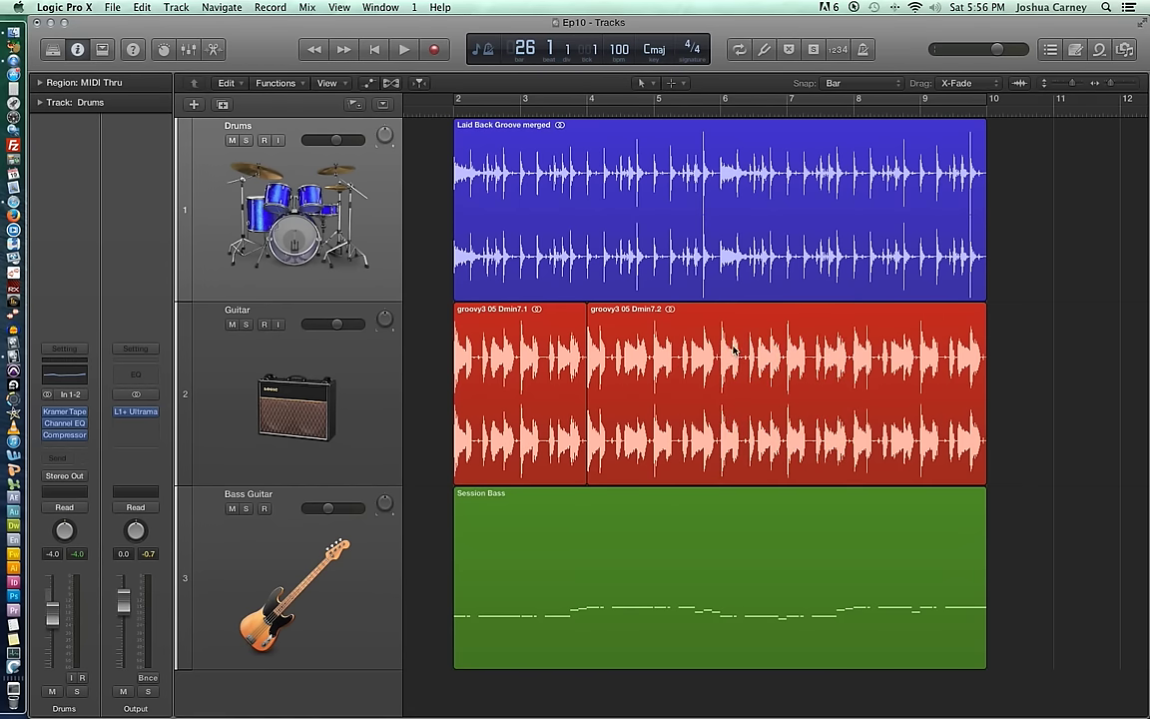
Split the guitar region again, moving clip 7.3 to bar 6 and clip 7.5 to bar 4
drag(724, 338, 1107, 373)
click(841, 373)
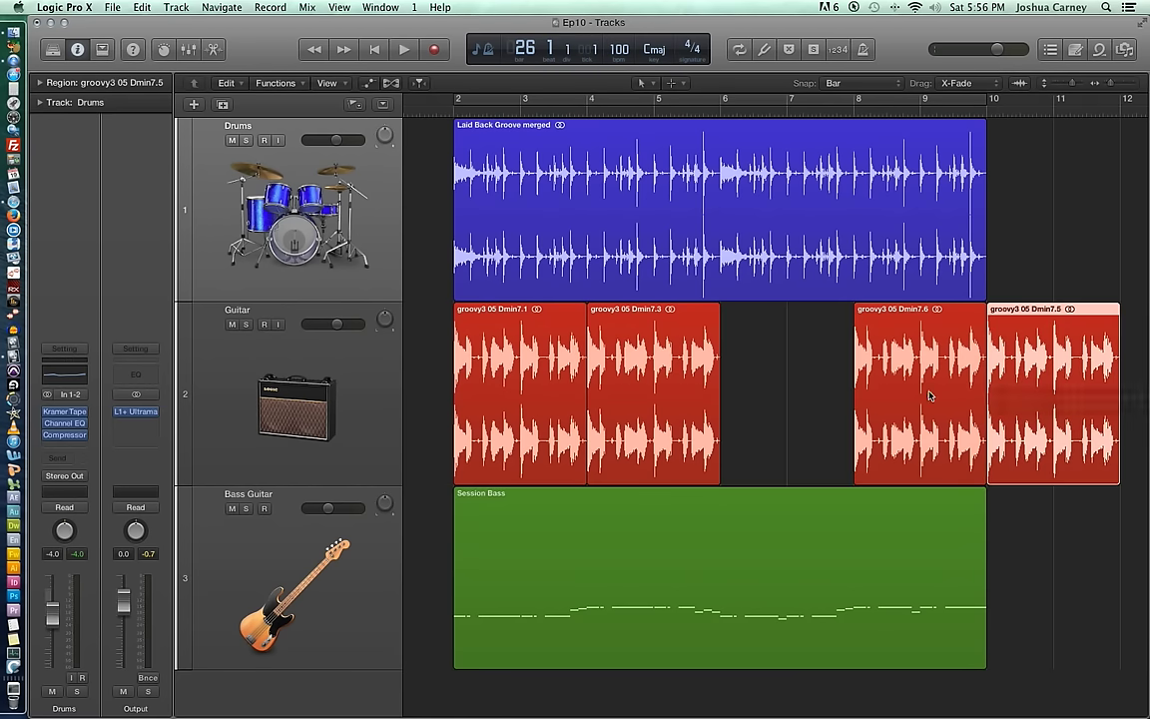
drag(644, 404, 750, 401)
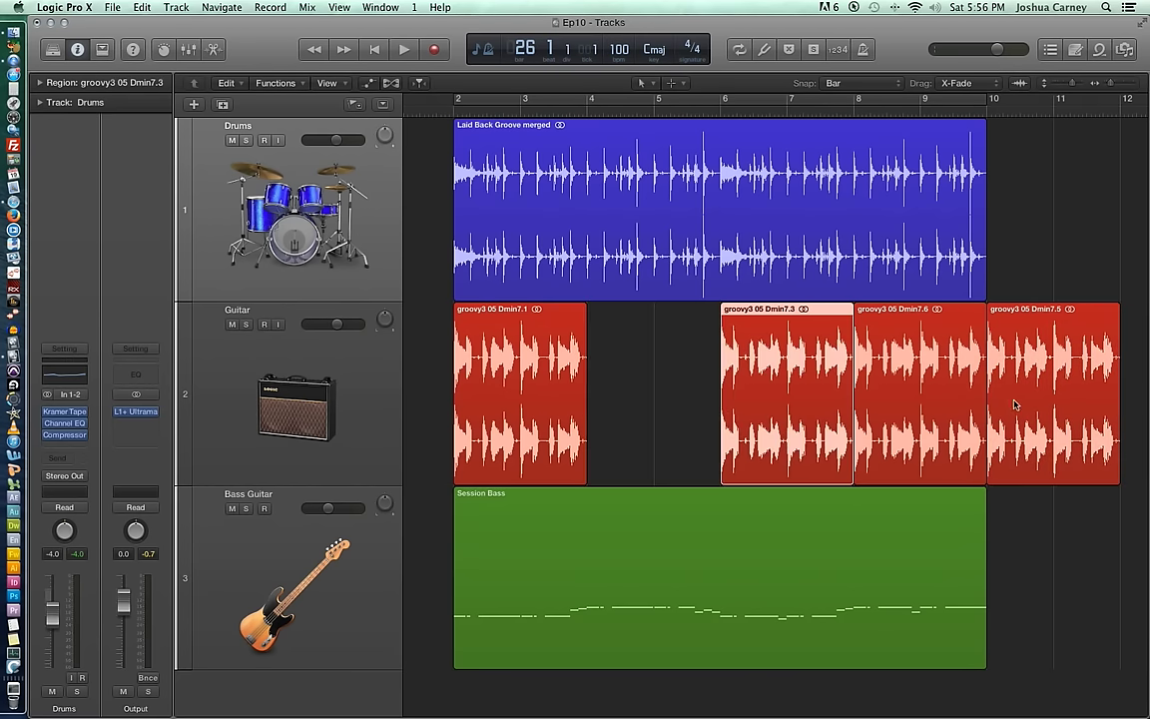
drag(1059, 404, 670, 410)
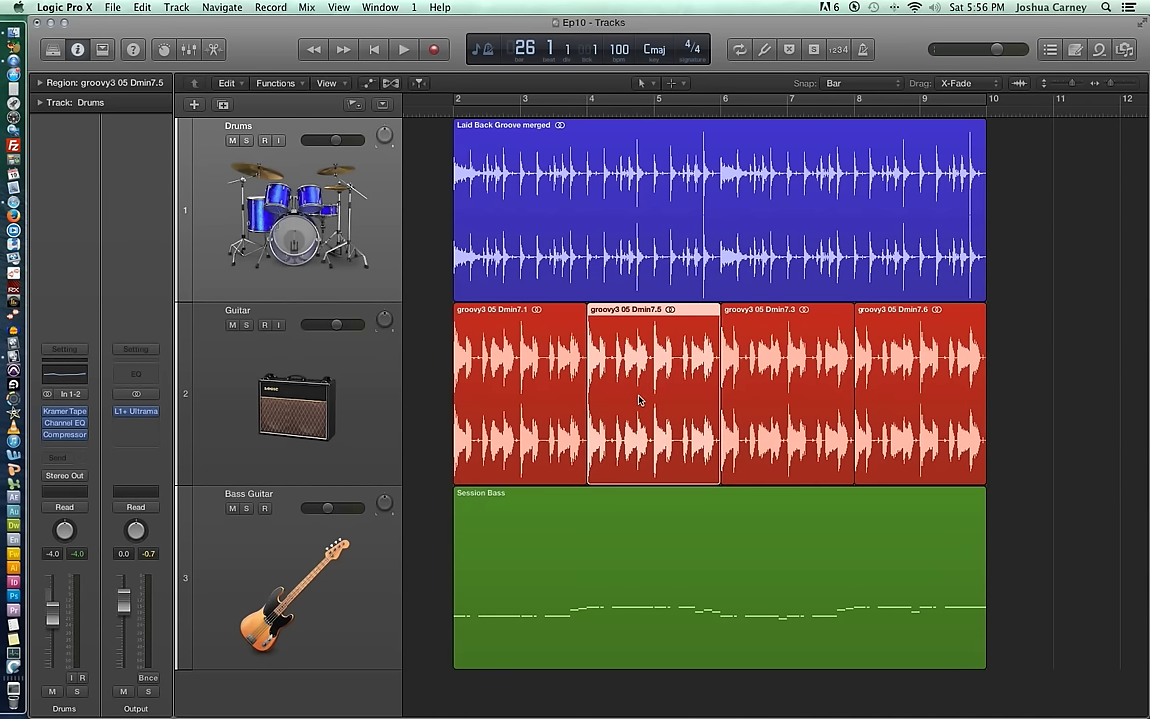
Undo the guitar clip moves and splits to get a single groovy3 05 Dmin7 region
key(super+z)
key(super+z)
key(super+z)
key(super+z)
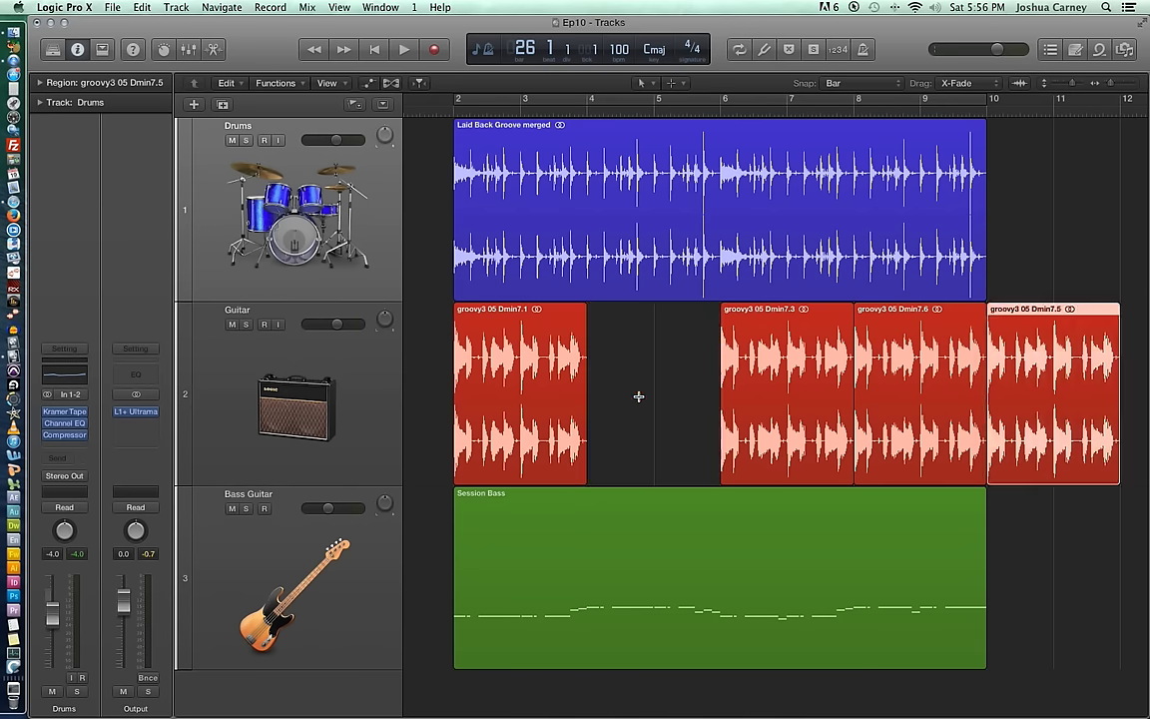
key(super+z)
key(super+z)
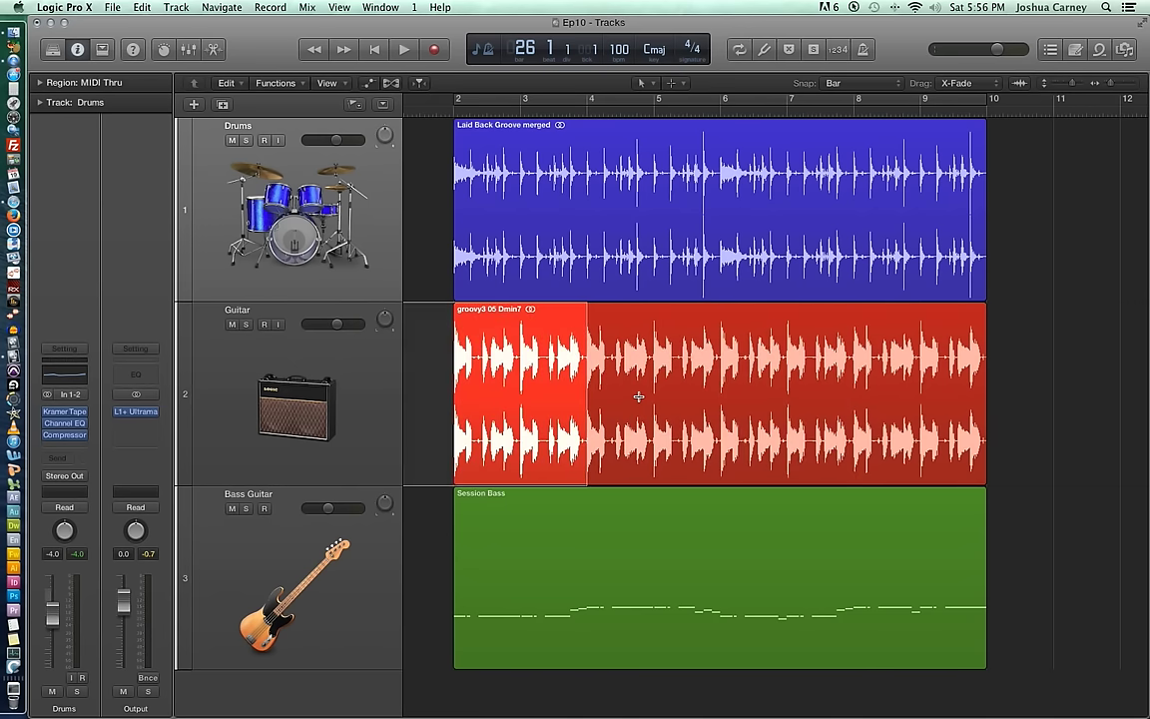
key(super+z)
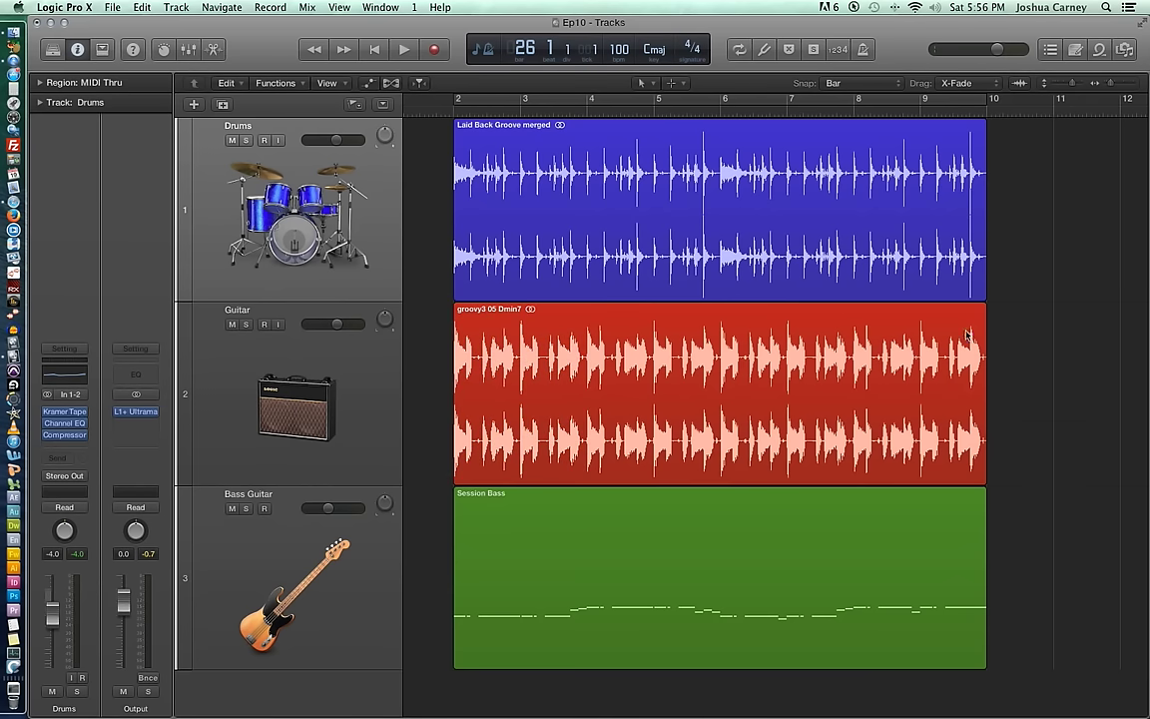
Turn on Cycle over bars 2–10, play the arrangement, stop, and return to the start
click(570, 95)
scroll(570, 95, left, 1)
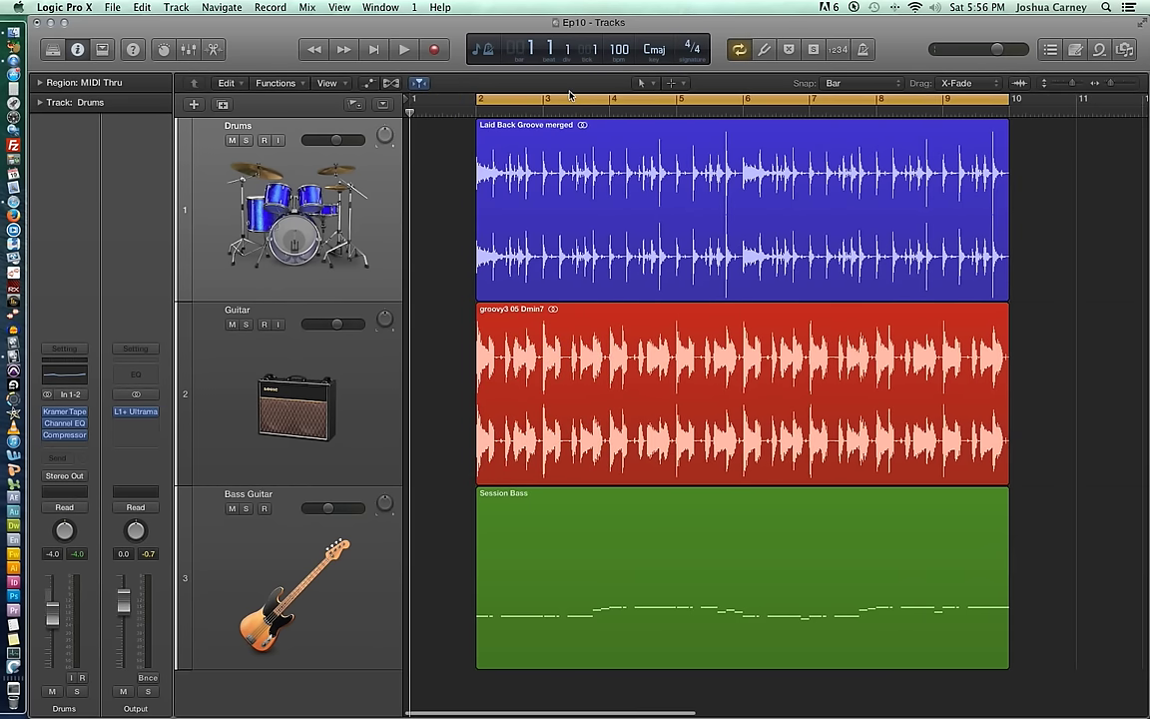
key(space)
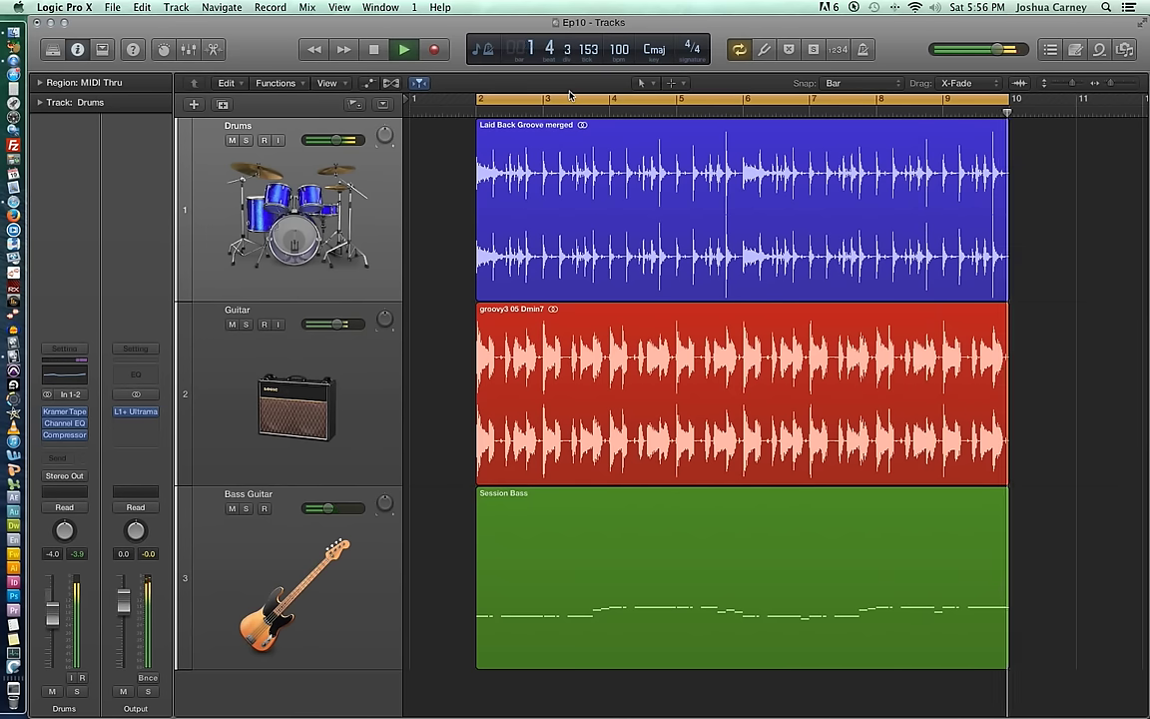
key(space)
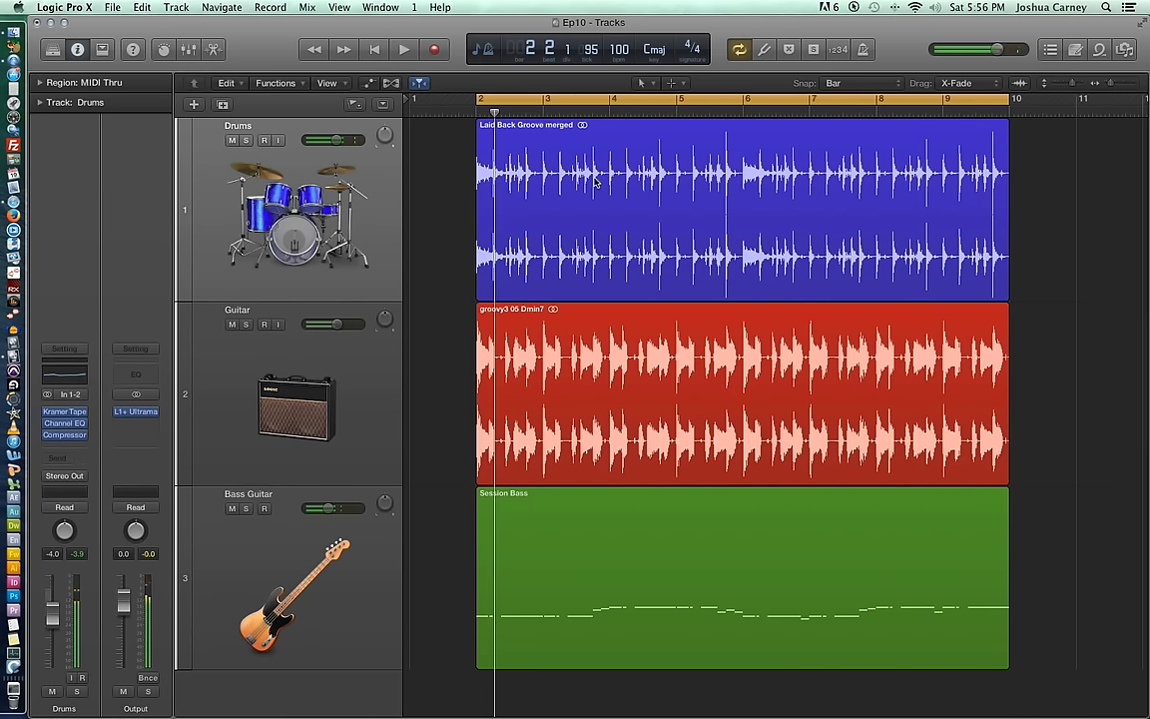
key(Return)
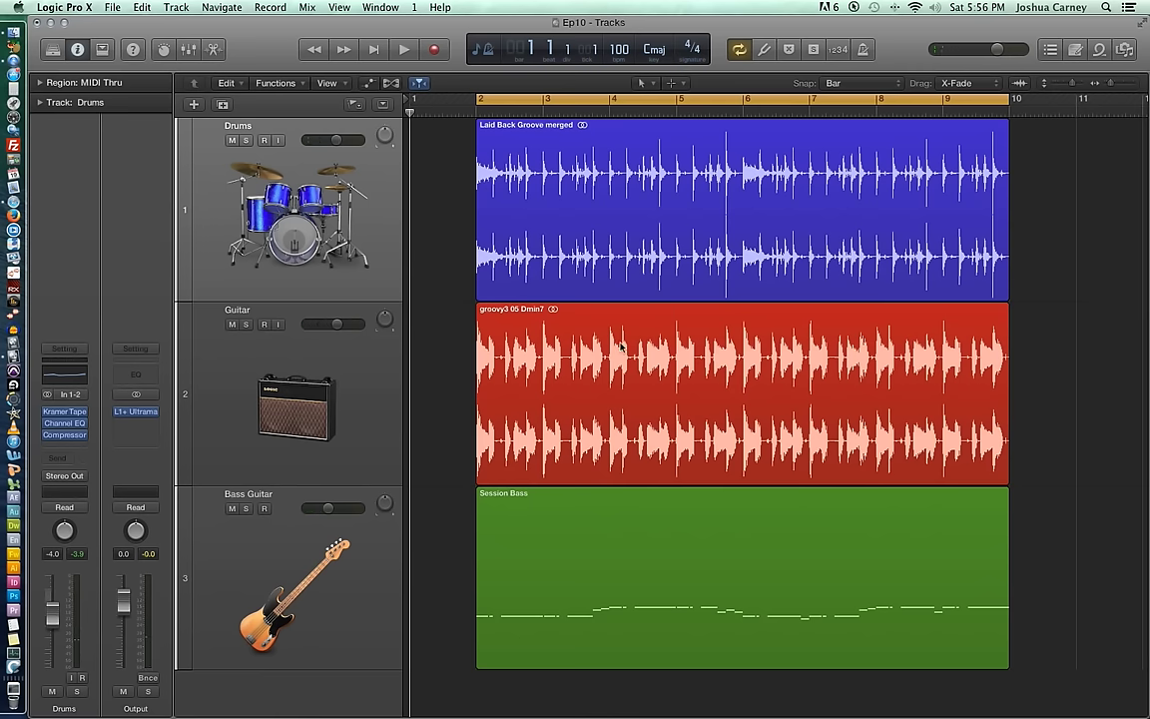
Split the guitar region into two-bar pieces at bars 4, 6 and 8
drag(612, 346, 744, 385)
click(699, 385)
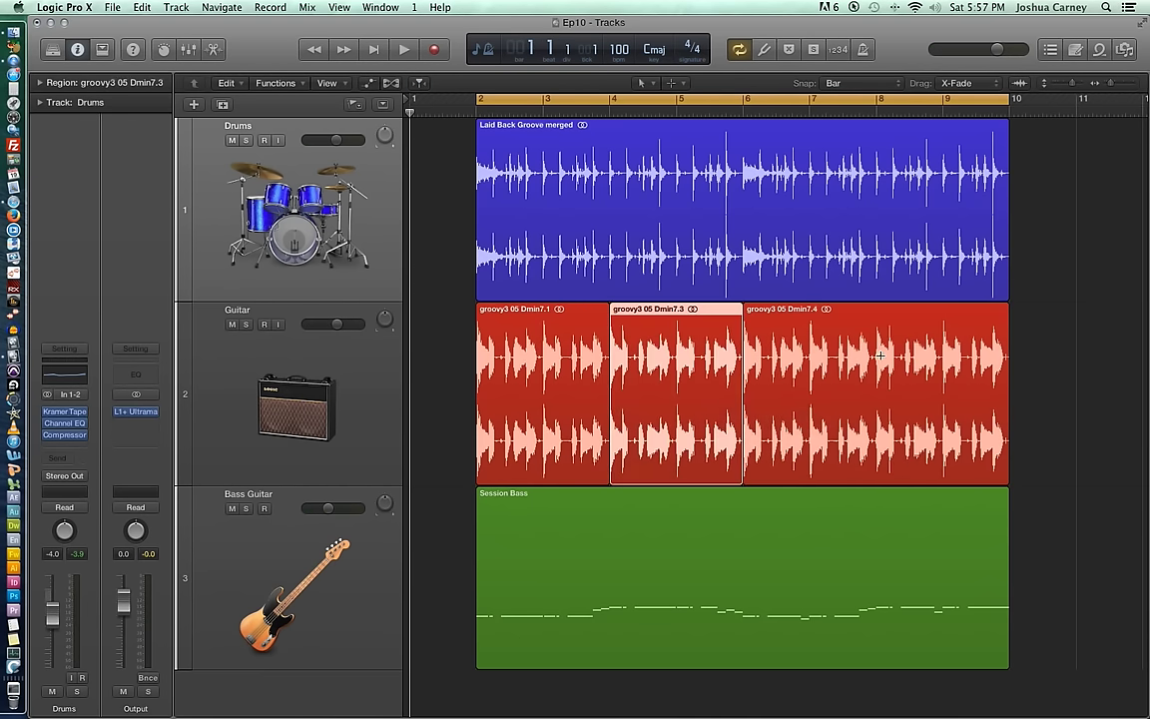
drag(891, 349, 1038, 387)
click(1043, 399)
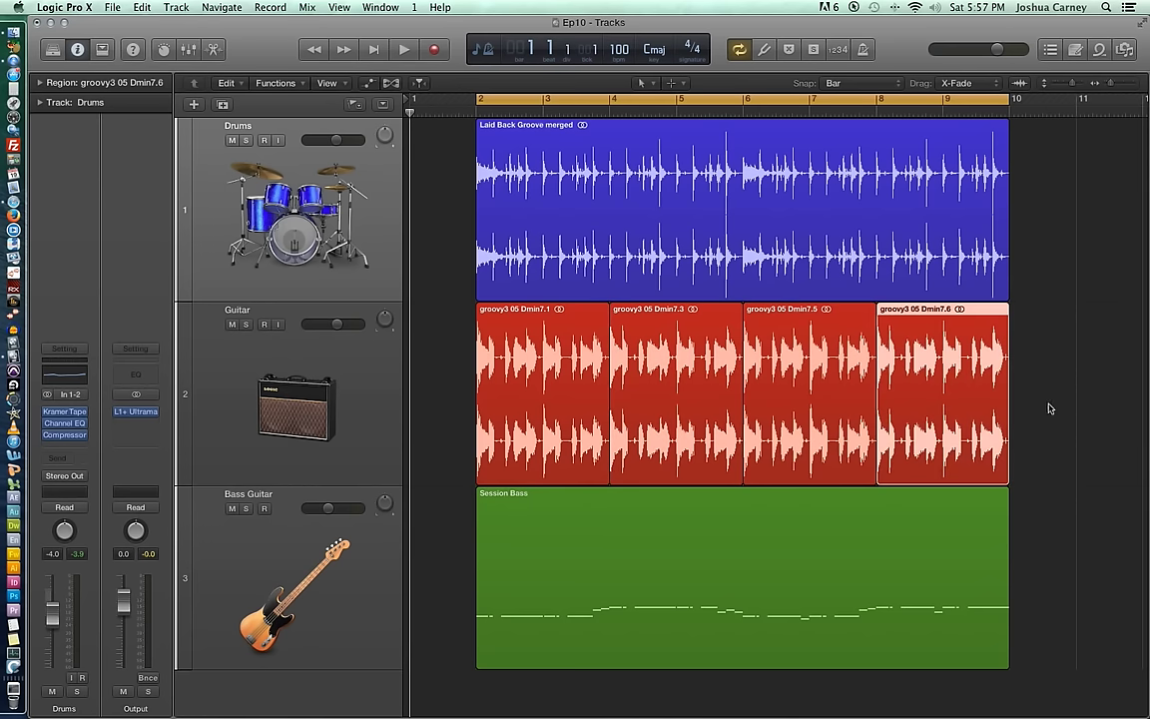
Reorder the guitar pieces, putting clip 7.5 at bar 4 and clip 7.3 at bar 6
drag(697, 403, 1098, 403)
drag(769, 405, 636, 405)
drag(1085, 402, 820, 401)
click(1064, 440)
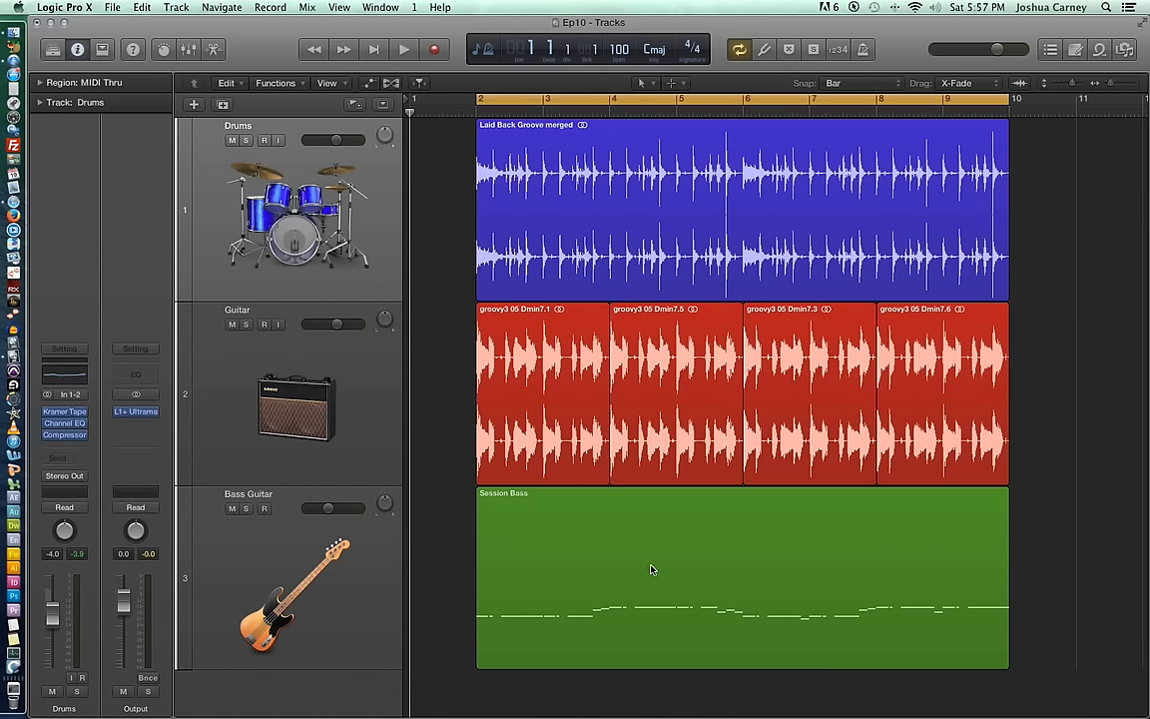
Split the Session Bass region into four two-bar clips at bars 4, 6 and 8
drag(611, 514, 677, 542)
click(678, 542)
drag(878, 510, 1003, 529)
click(994, 539)
click(1046, 567)
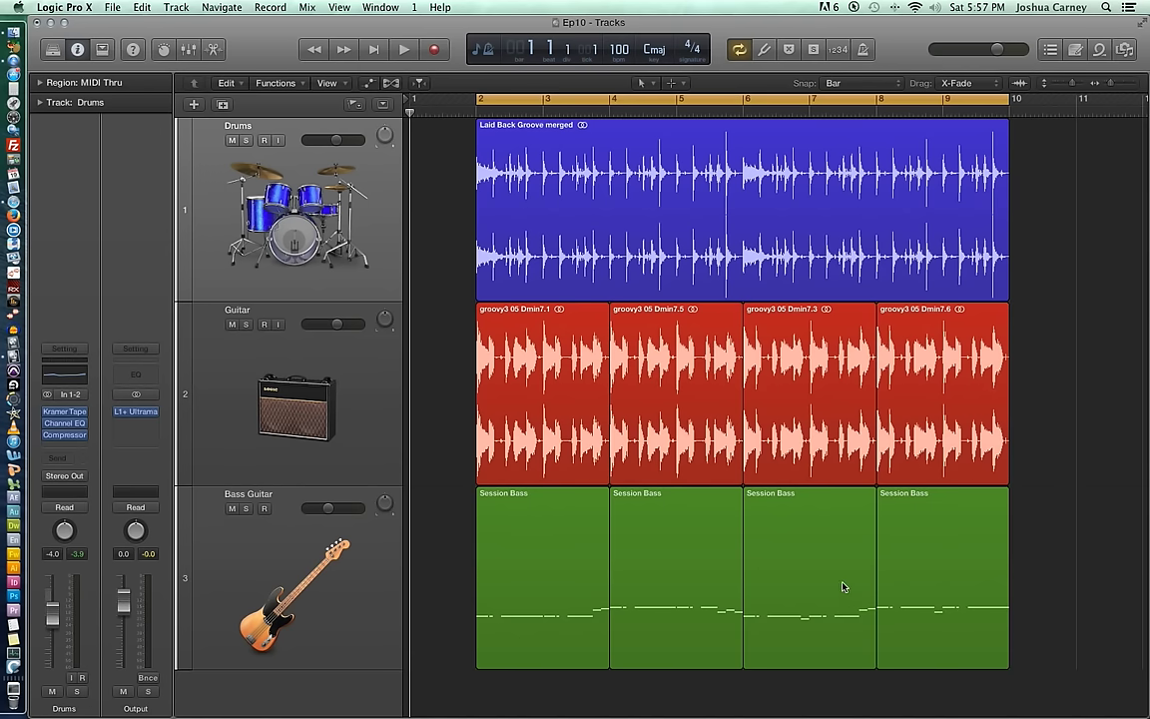
Reorder the bass clips between bars 4 and 10, shuffling each piece into a new slot
drag(731, 595, 1071, 599)
drag(788, 604, 689, 606)
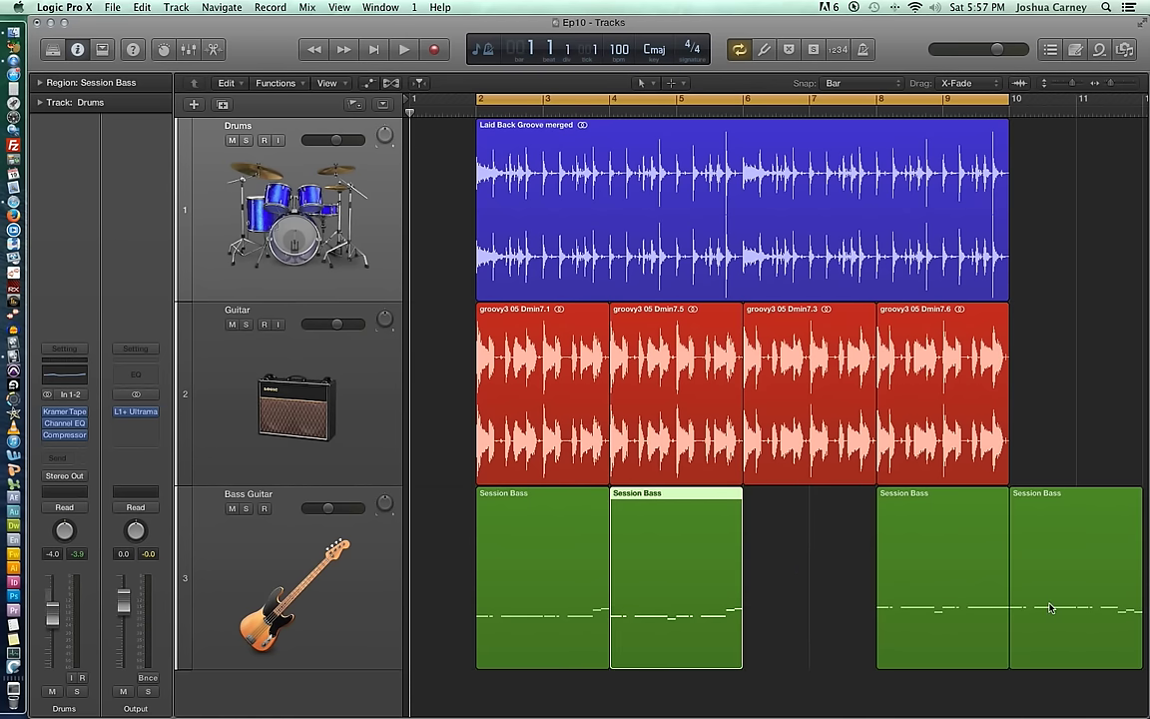
drag(947, 609, 814, 604)
click(1010, 607)
drag(1008, 607, 877, 607)
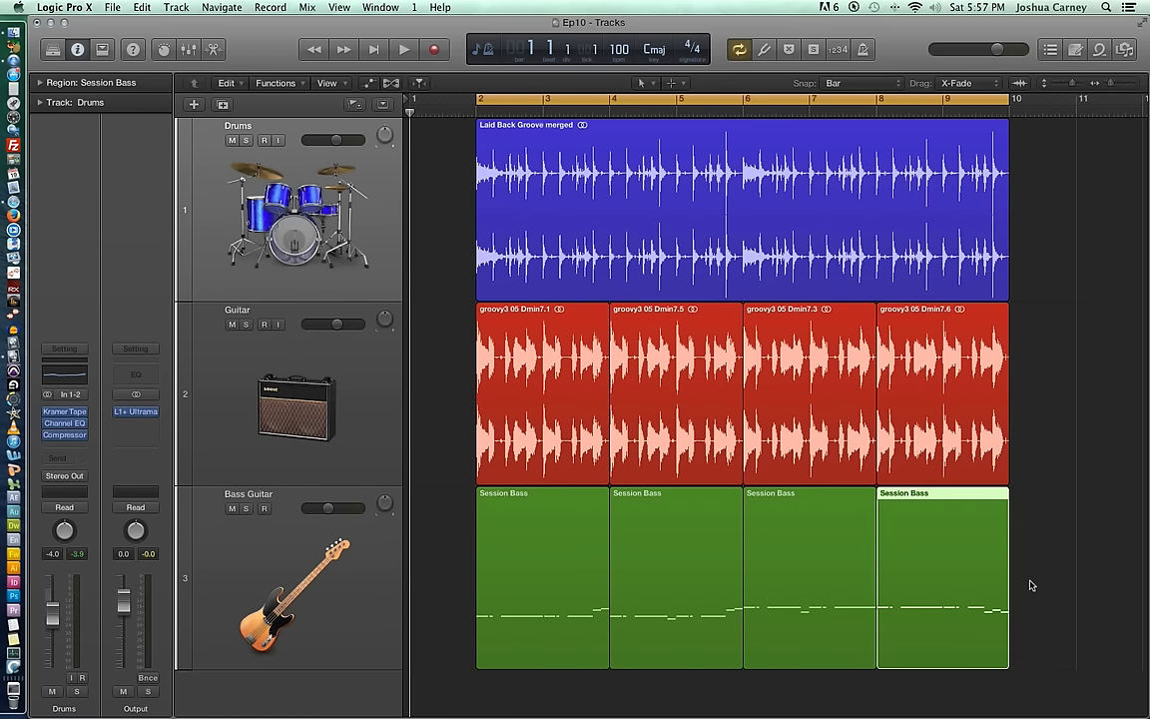
click(1033, 569)
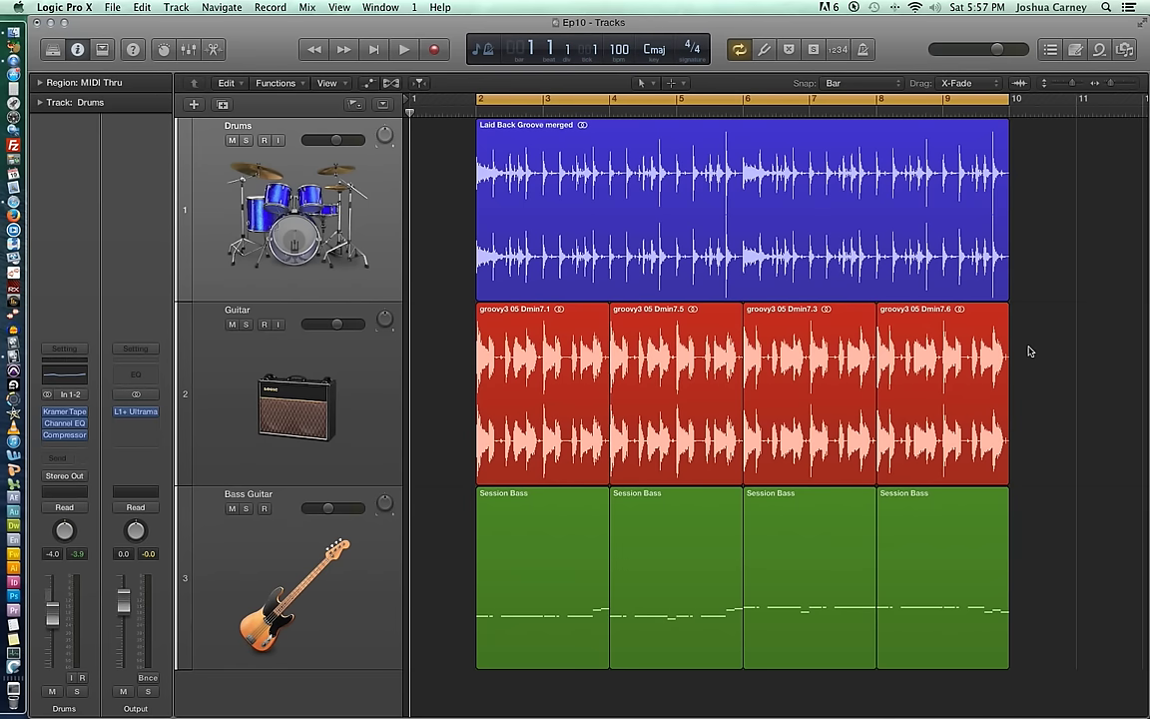
key(space)
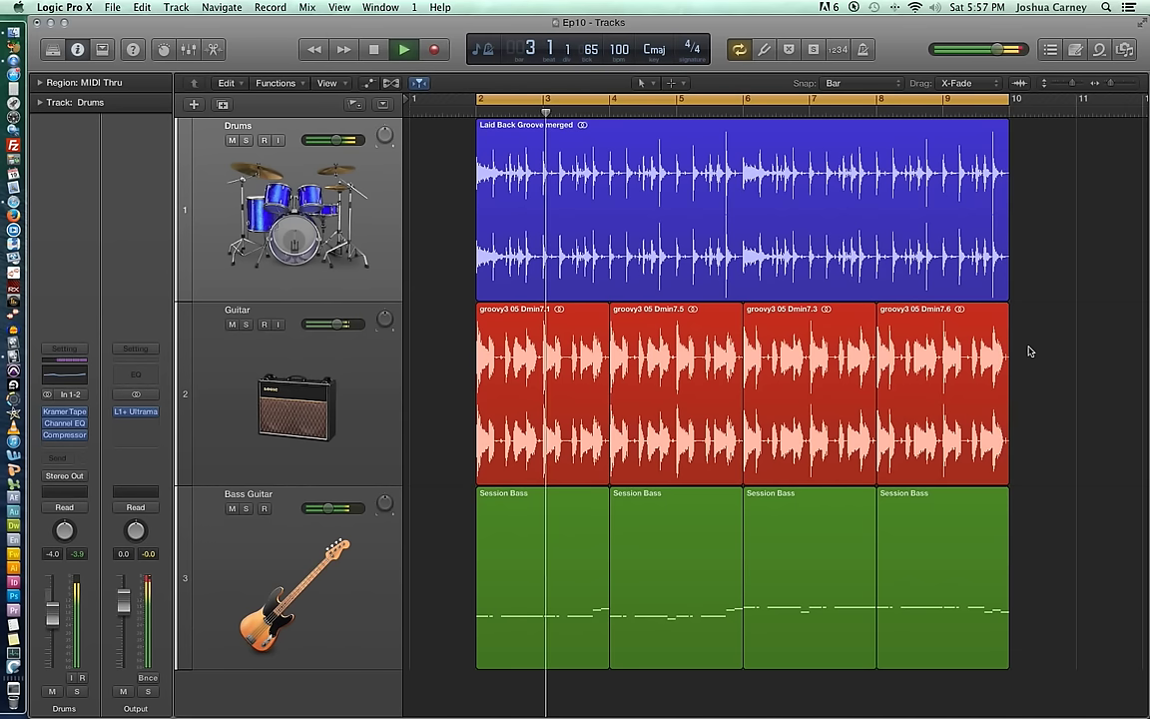
key(space)
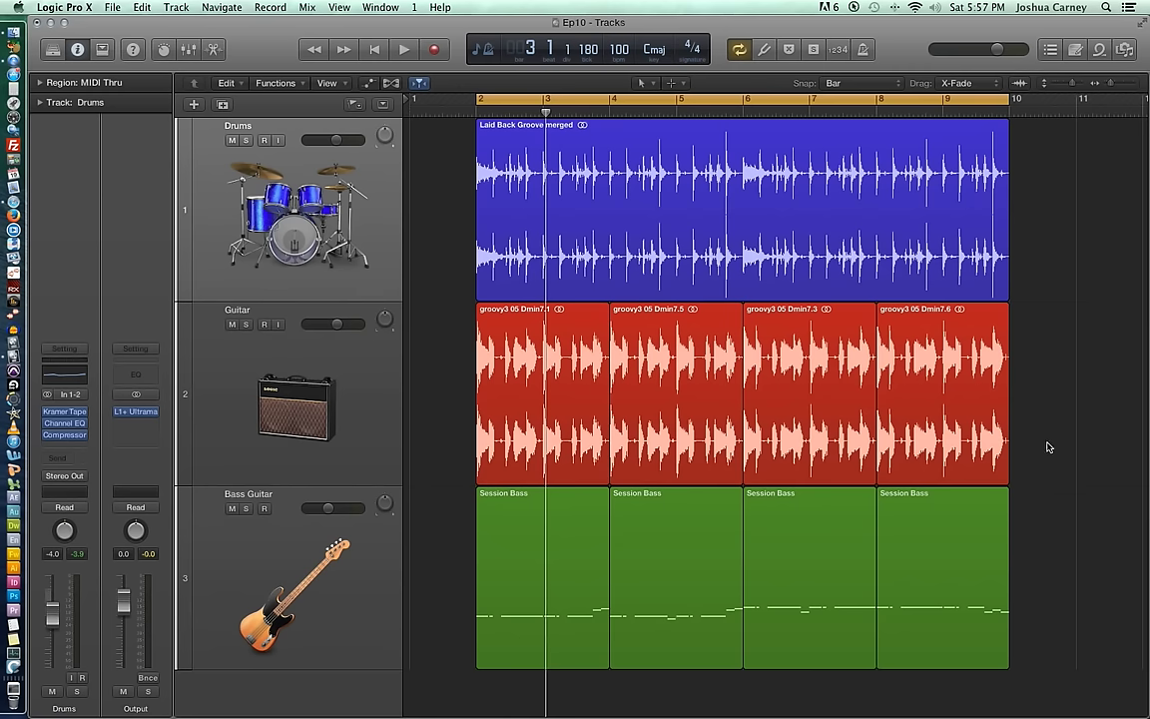
Undo the four split edits so the guitar and bass regions are whole again, then open the tool menu
key(super+z)
key(super+z)
key(super+z)
key(super+z)
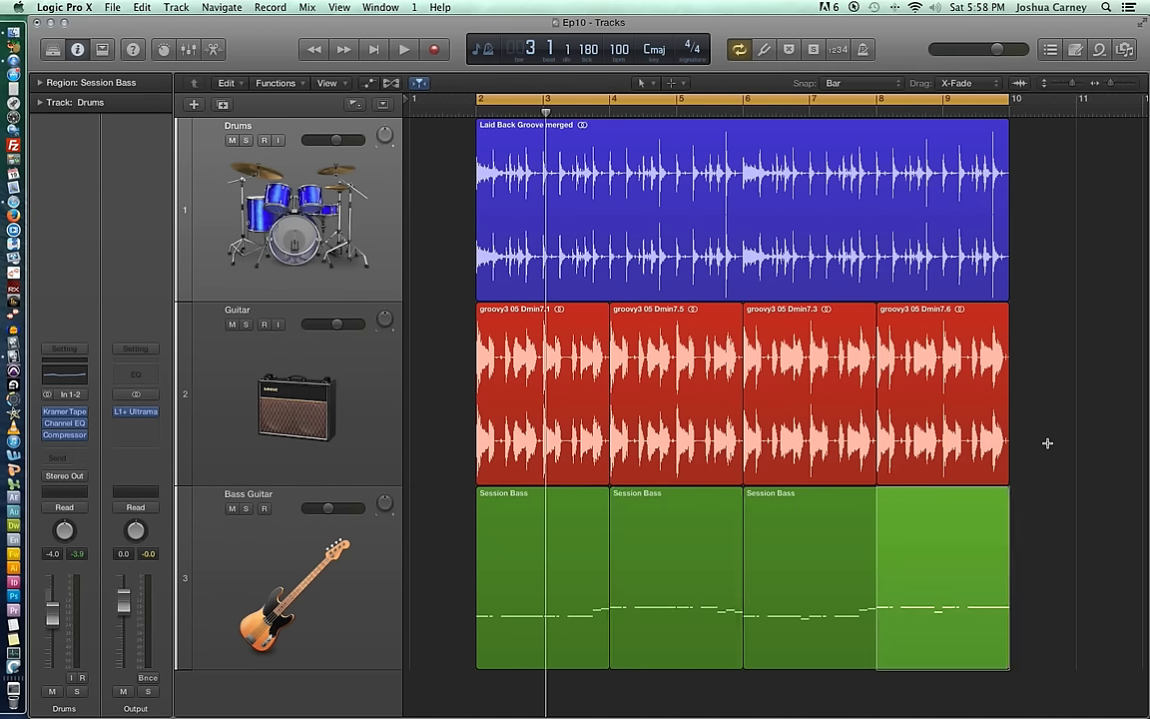
key(super+z)
key(super+z)
key(super+z)
key(super+z)
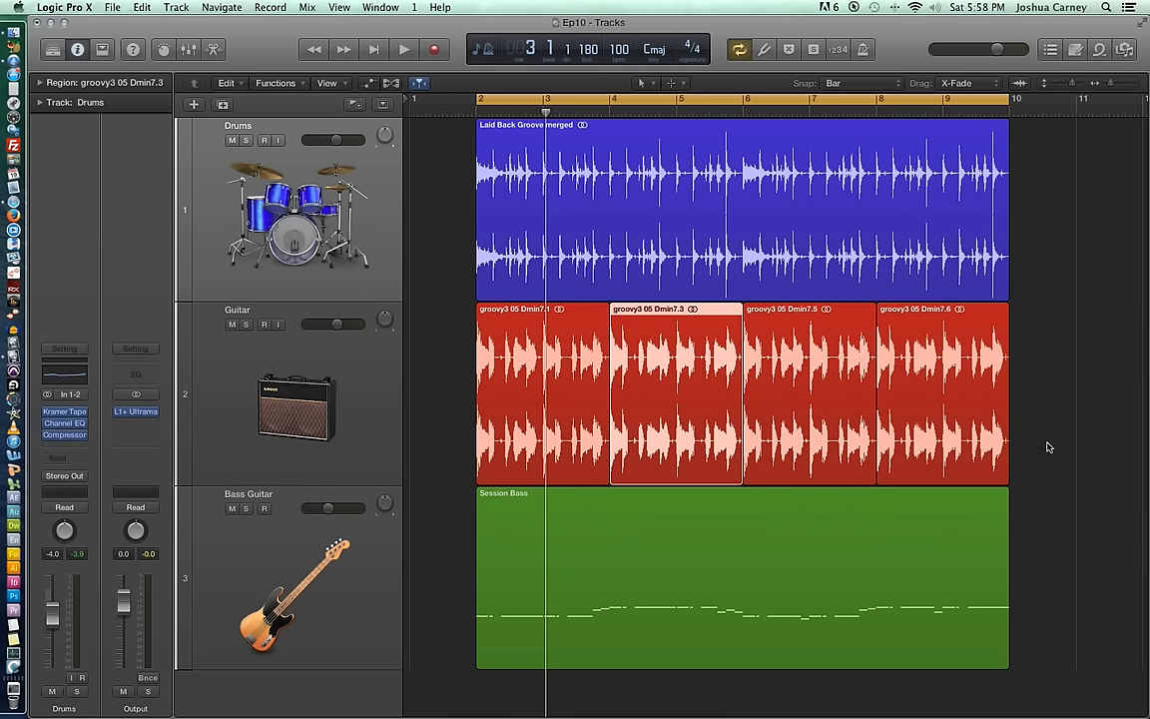
key(super+z)
key(super+z)
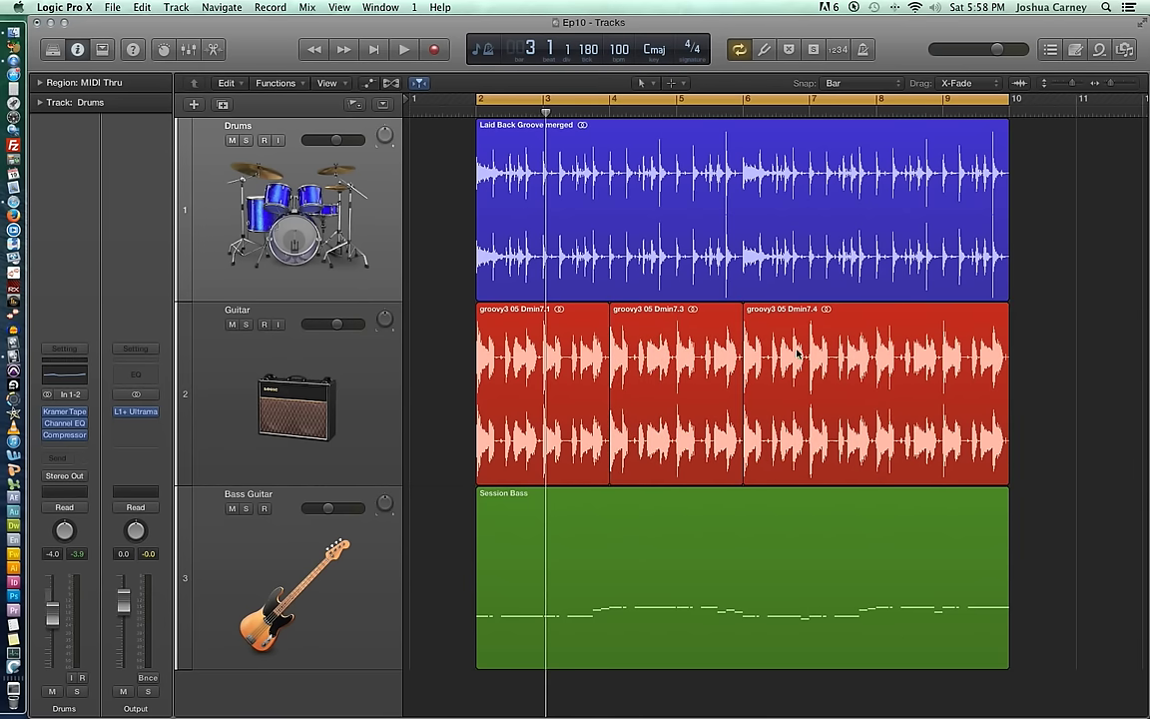
key(super+z)
key(super+z)
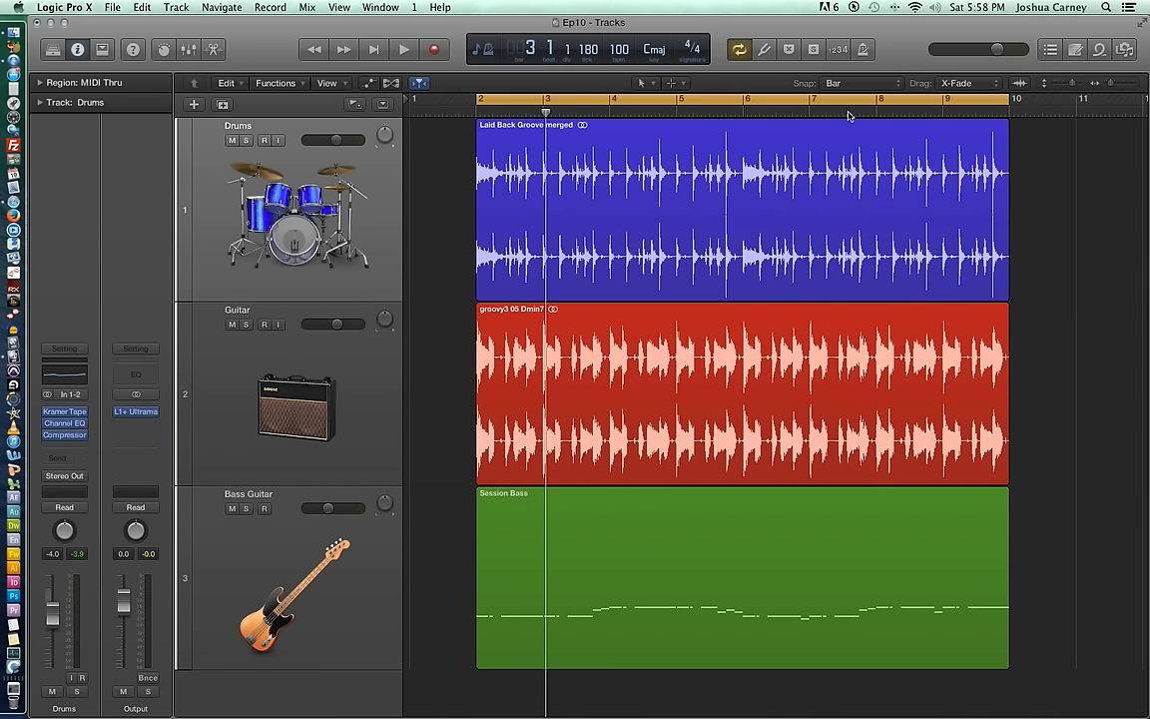
click(675, 86)
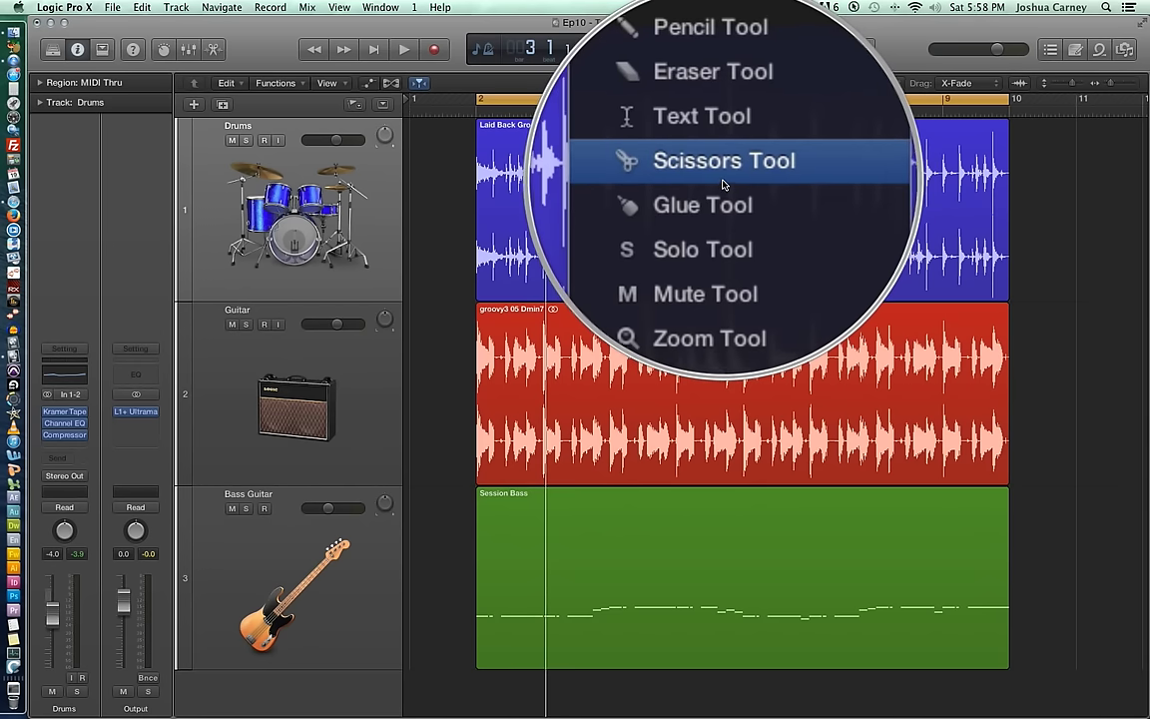
With the Scissors tool, cut the guitar region at bars 4, 6 and 8
click(724, 185)
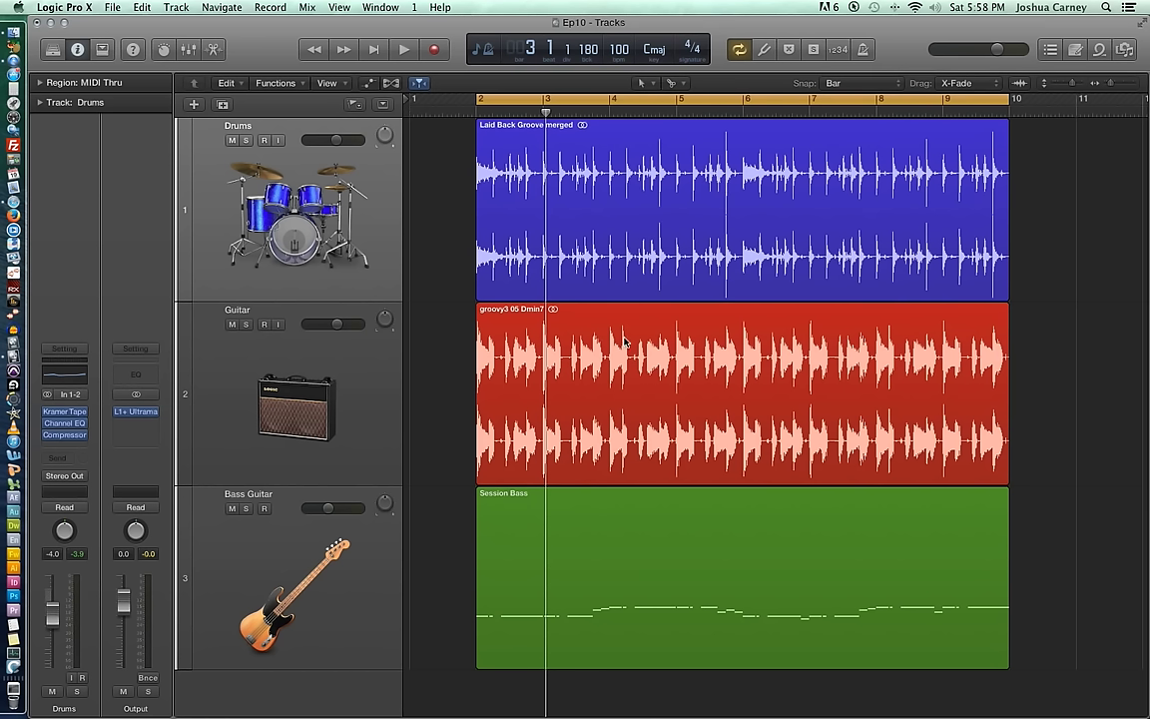
click(616, 345)
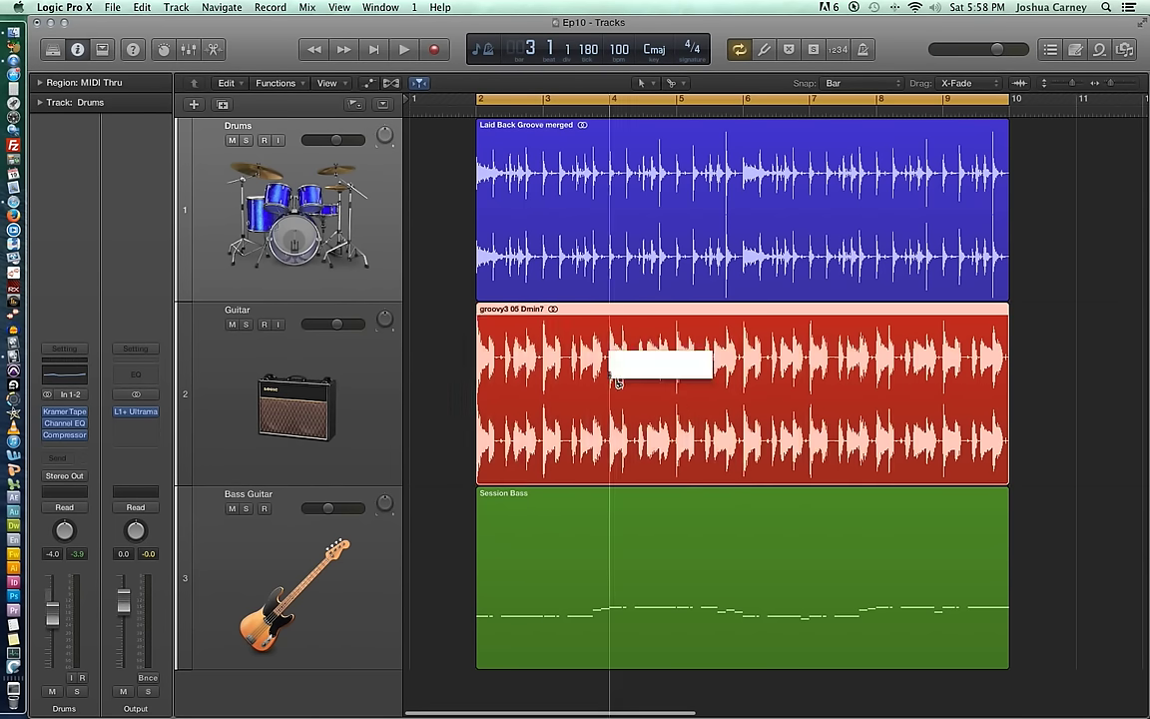
click(744, 345)
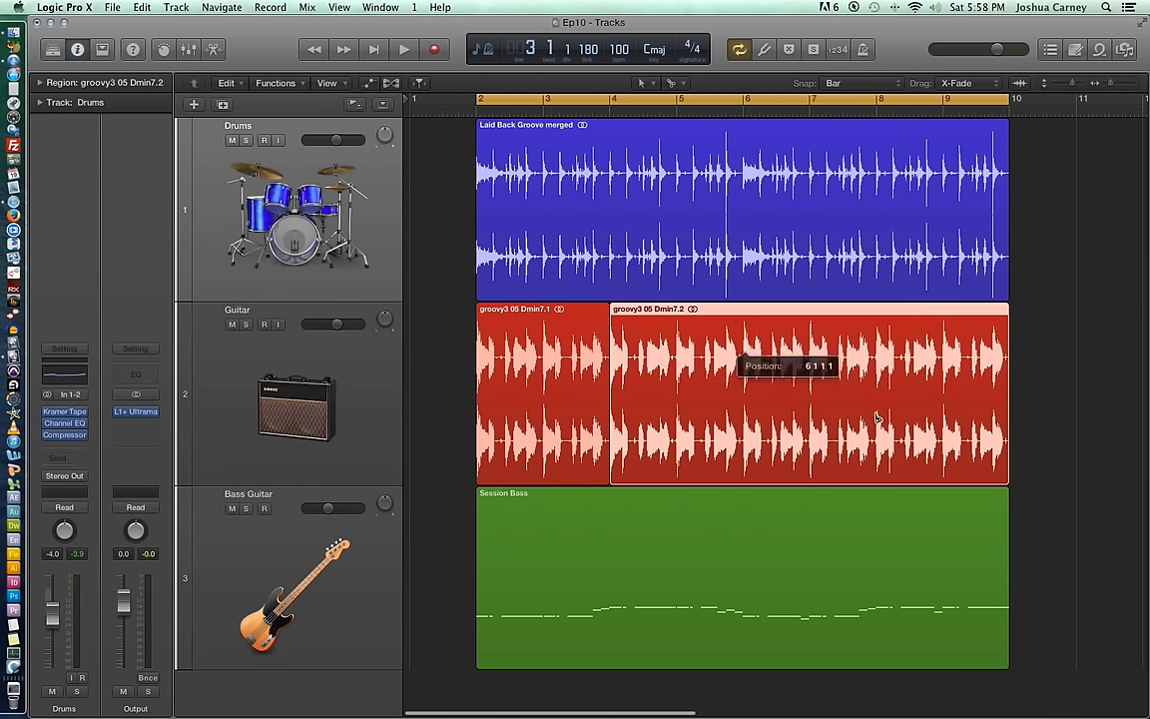
click(880, 335)
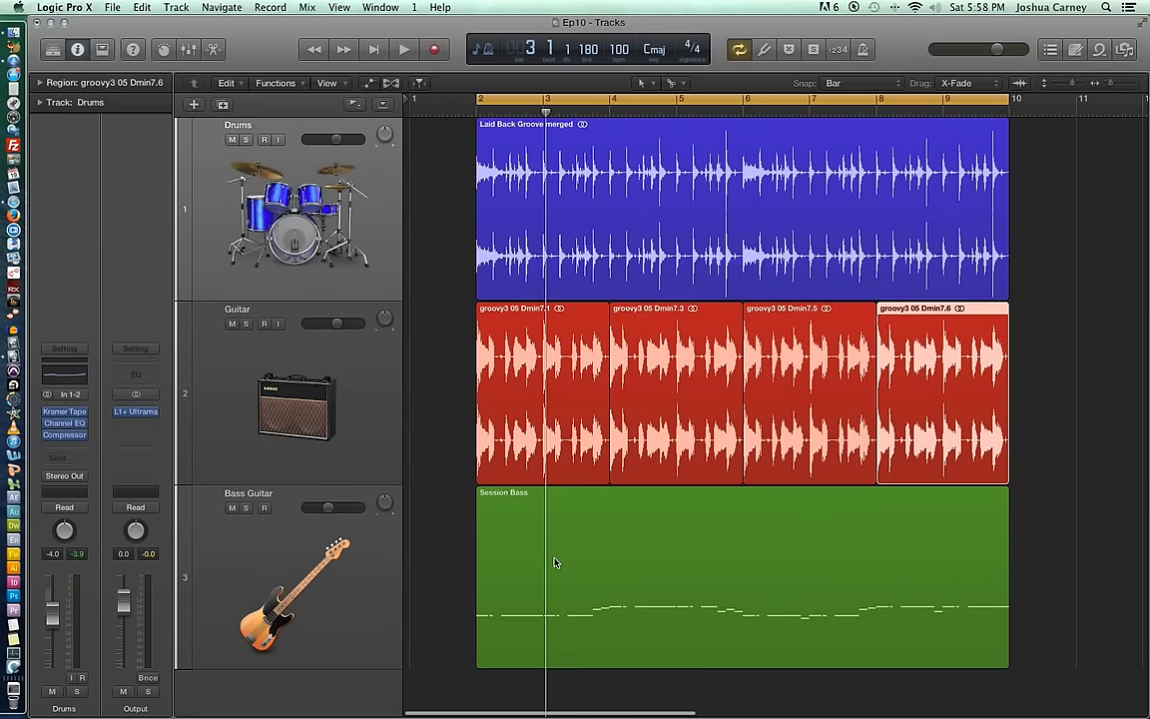
Zoom to the Session Bass region, undo an every-bar split, then cut it into two-bar pieces
click(554, 559)
key(z)
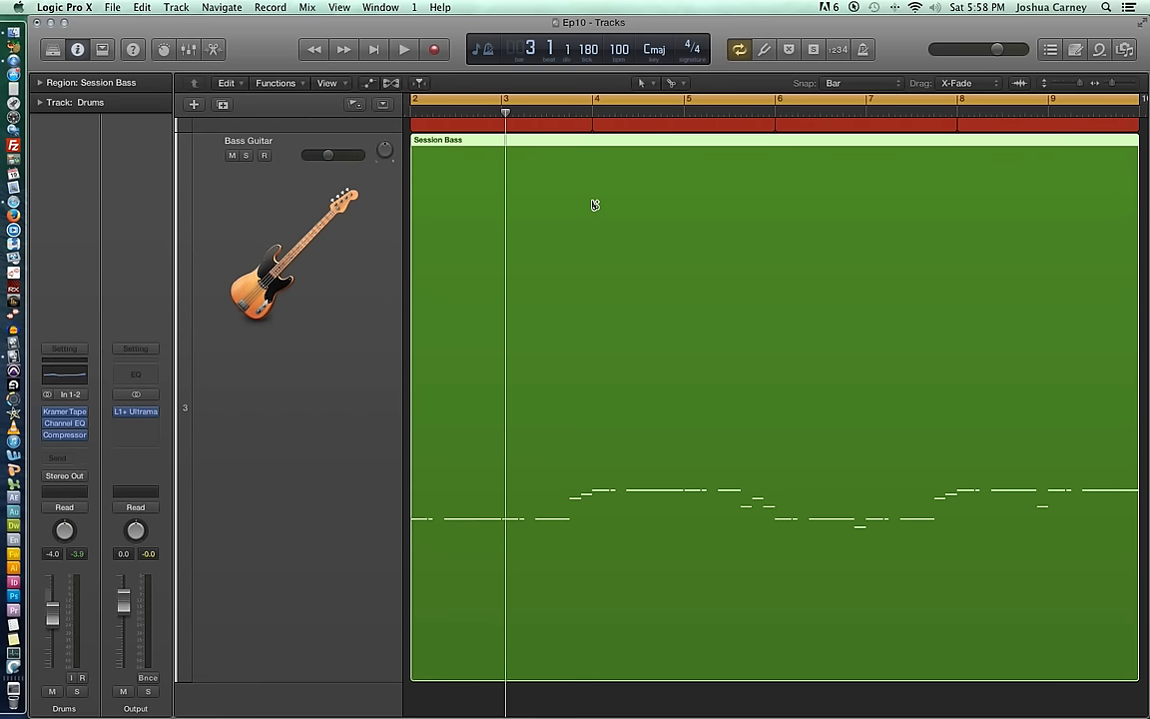
alt+click(502, 230)
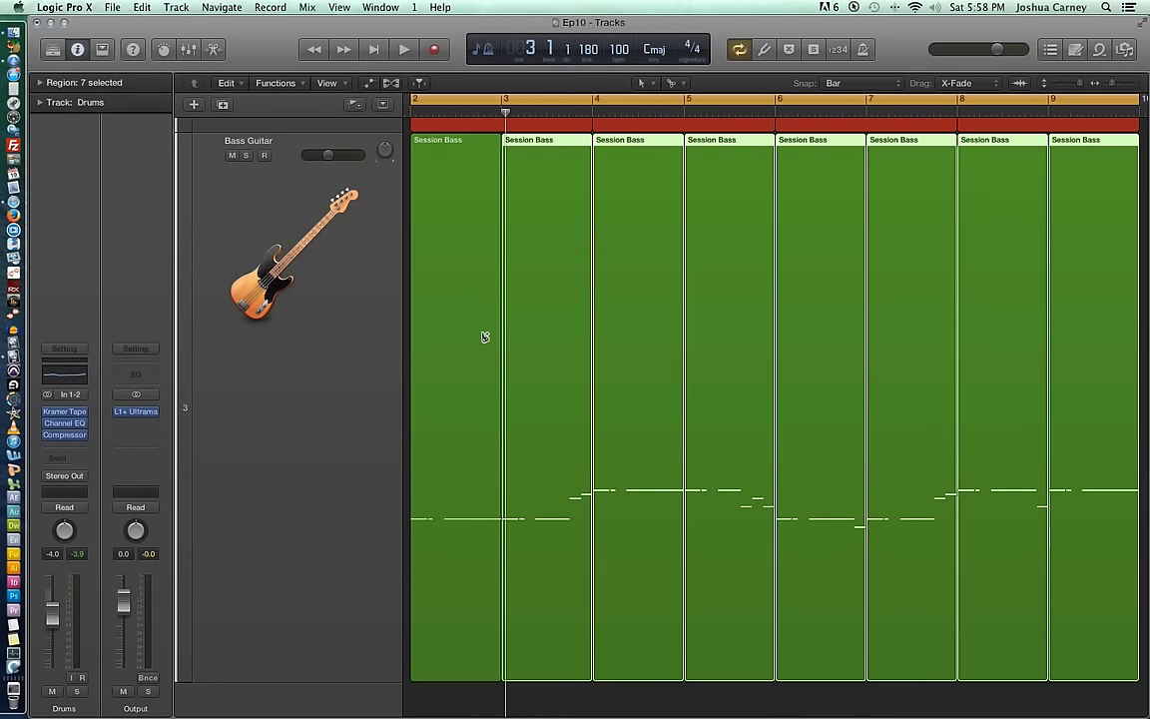
click(894, 703)
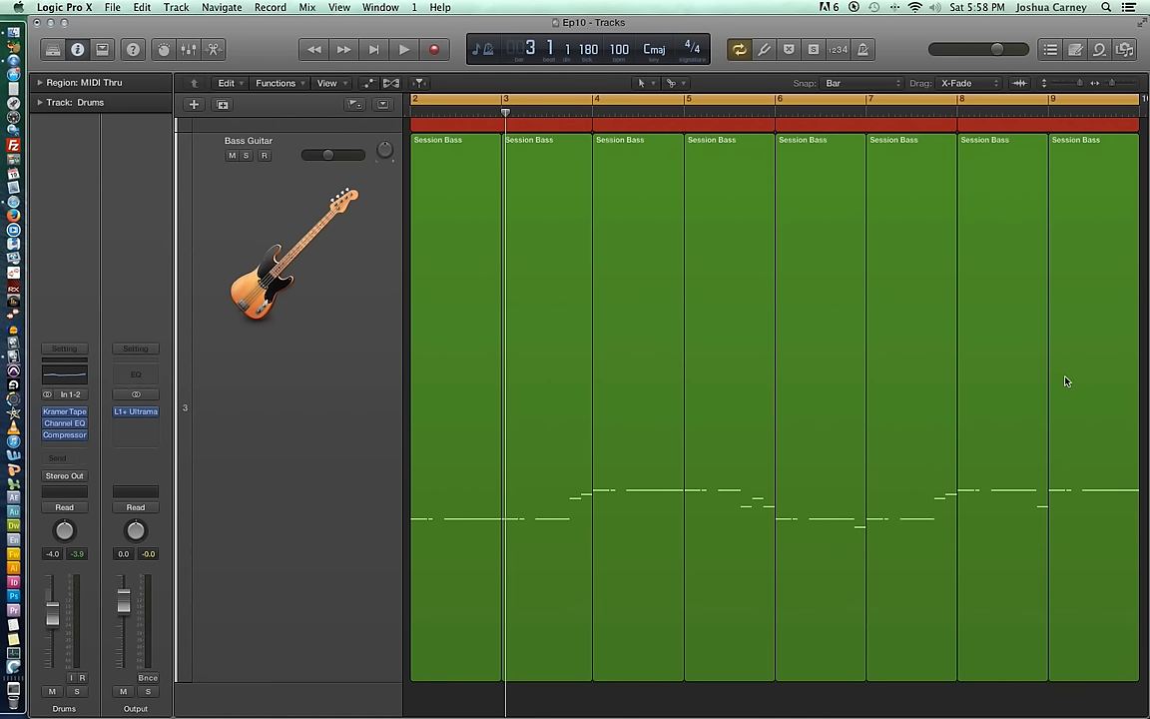
key(super+z)
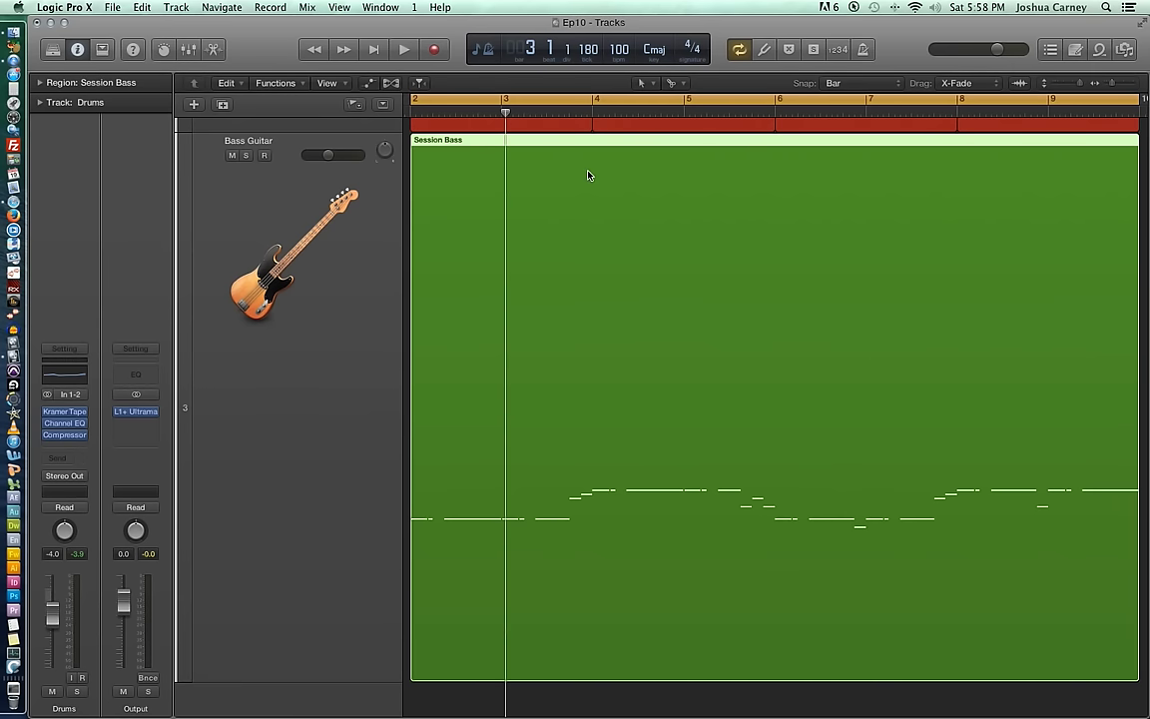
scroll(589, 176, up, 1)
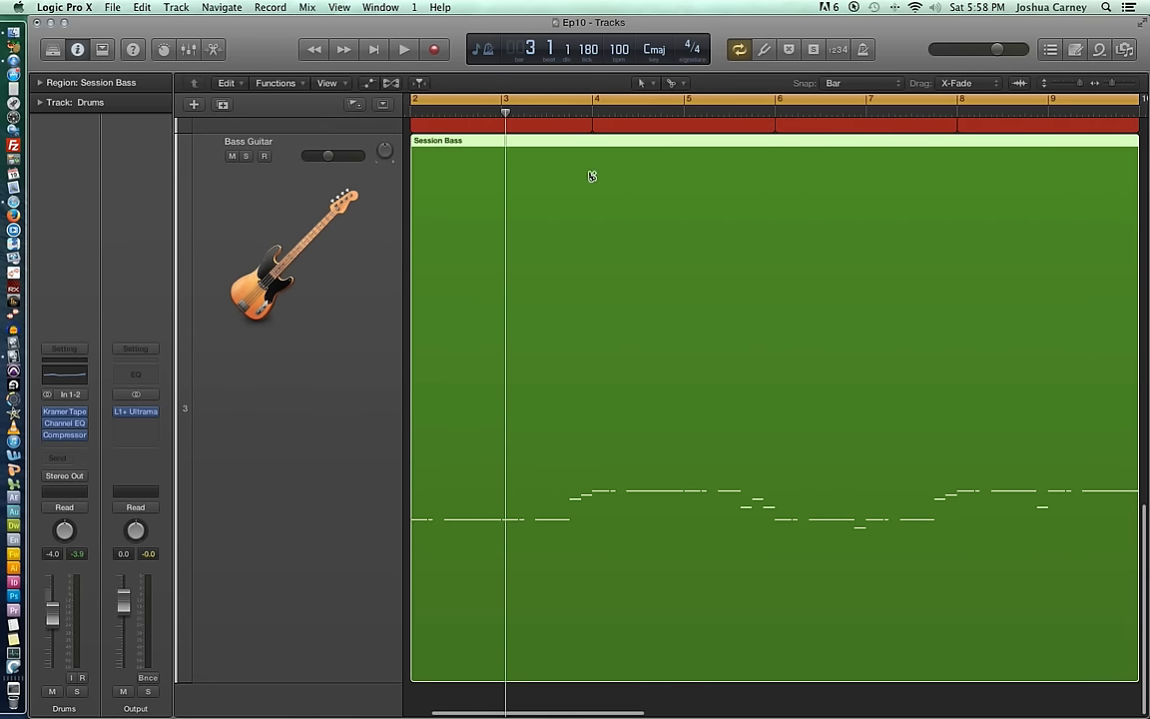
alt+click(593, 175)
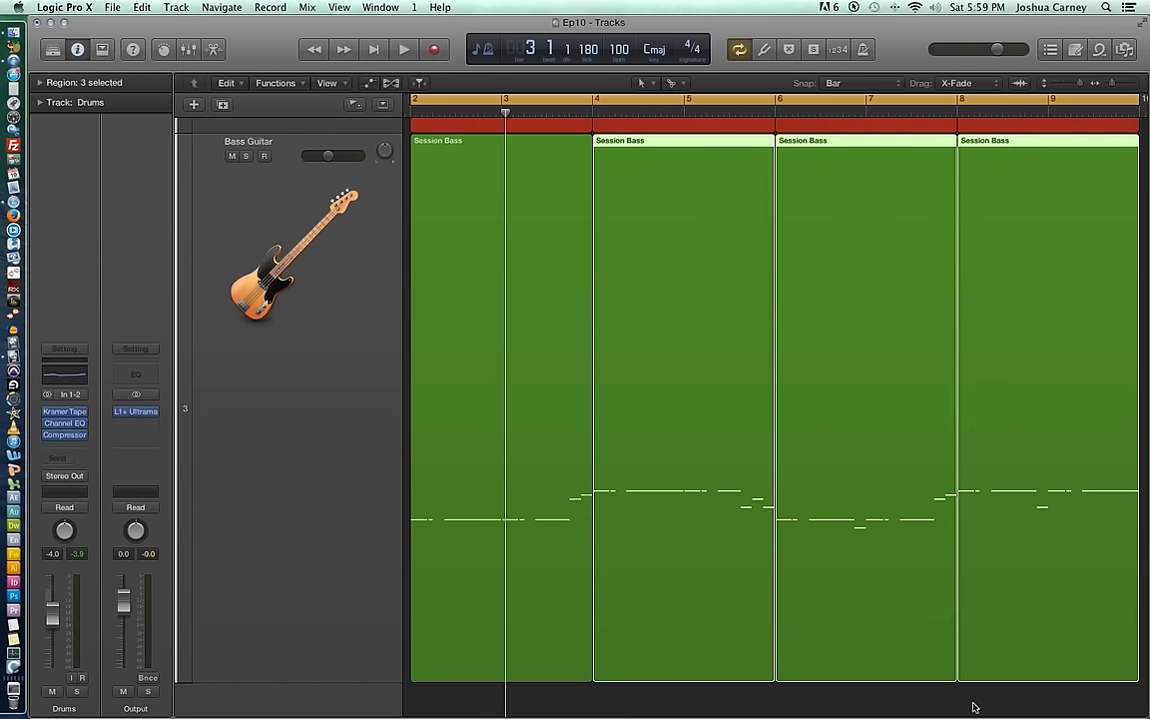
Scroll back to show all three tracks and return the playhead to bar 1
scroll(973, 707, up, 5)
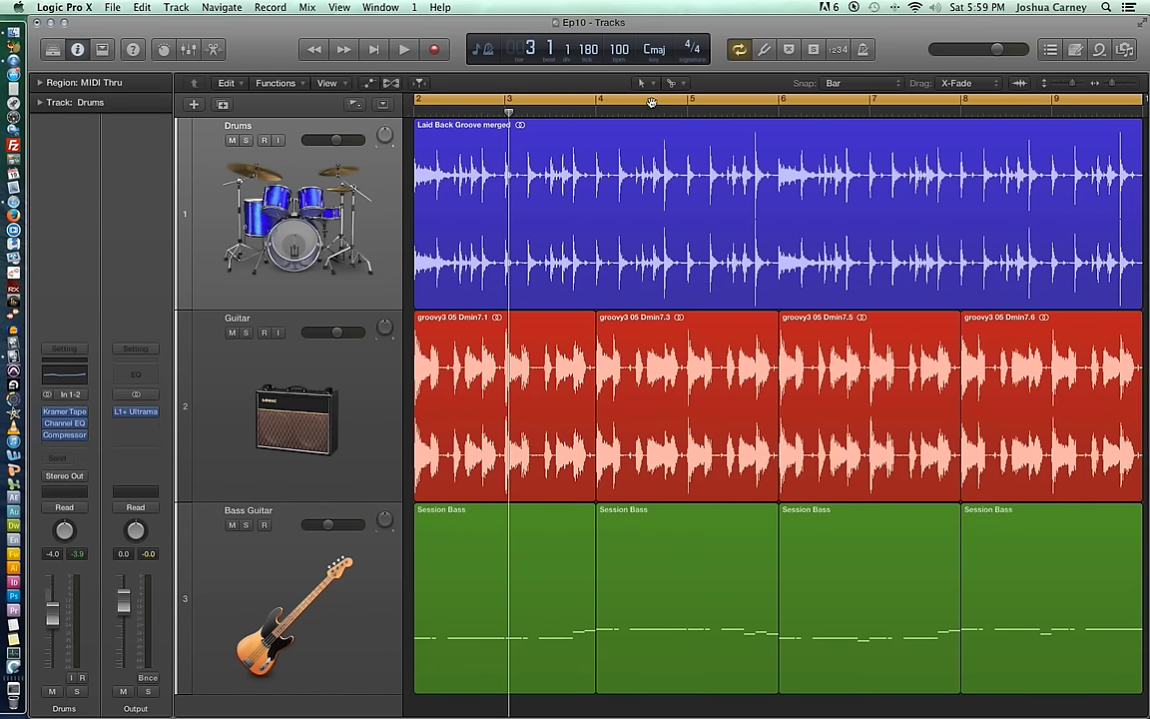
scroll(616, 172, left, 3)
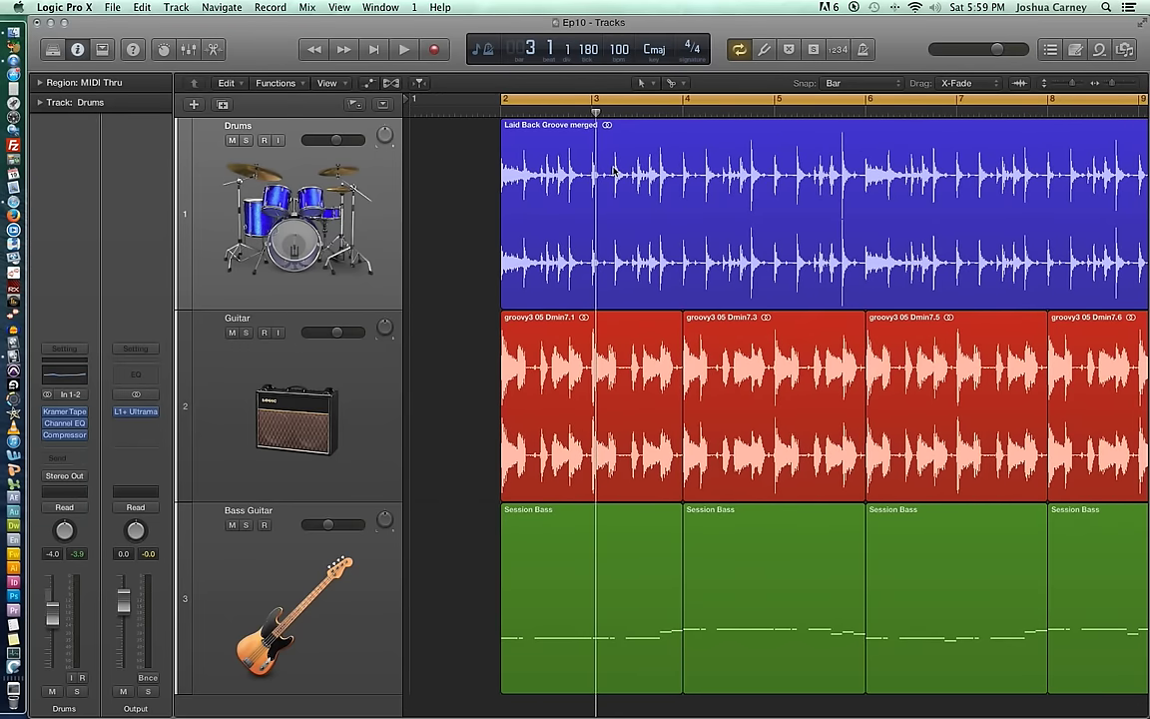
key(Return)
scroll(616, 172, right, 3)
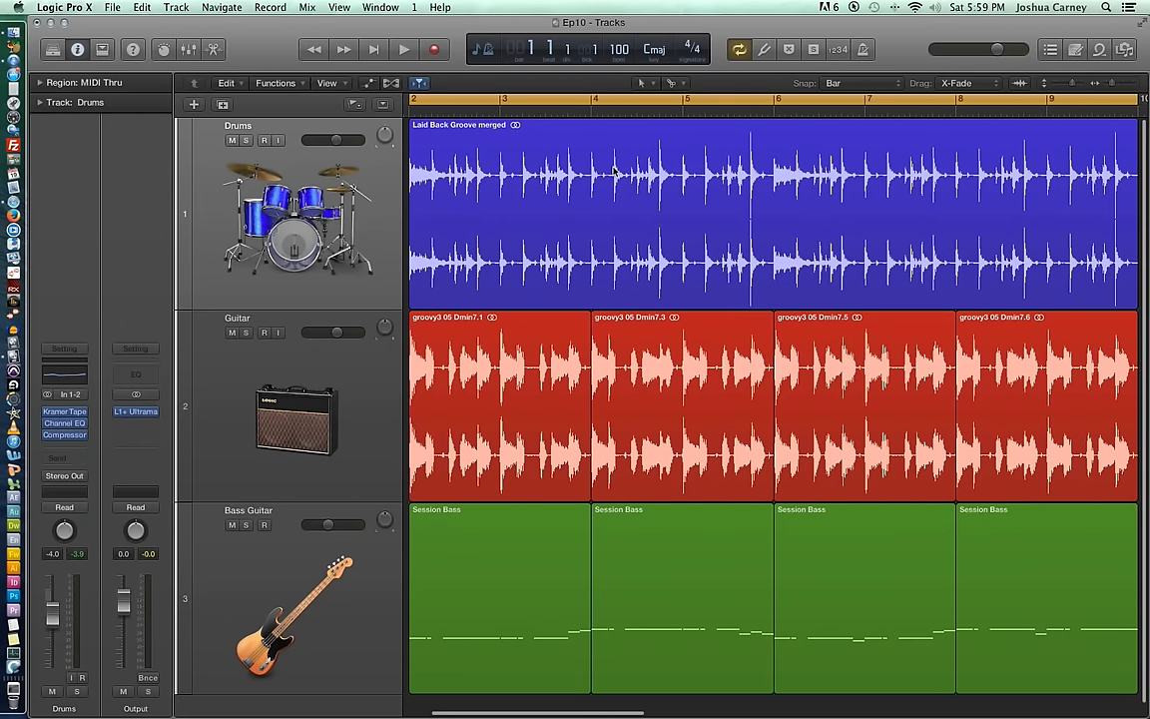
scroll(612, 170, left, 3)
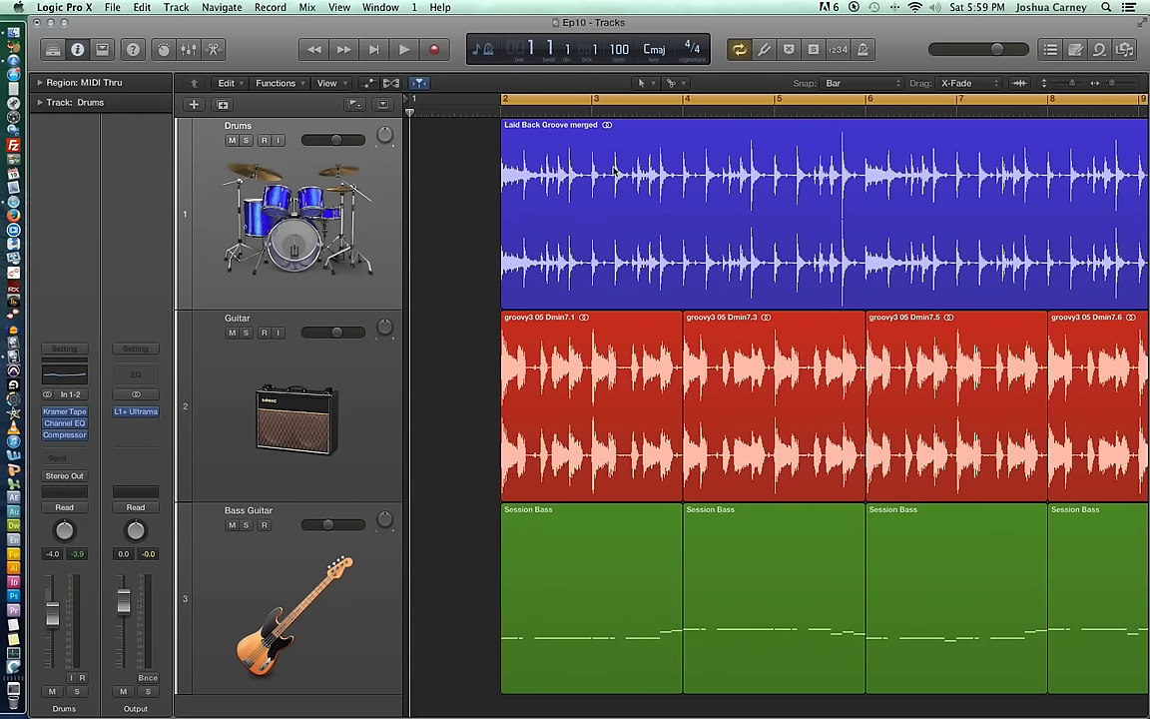
Enable Fade Tool and Marquee Tool click zones in the Editing preferences, then close Preferences
click(72, 8)
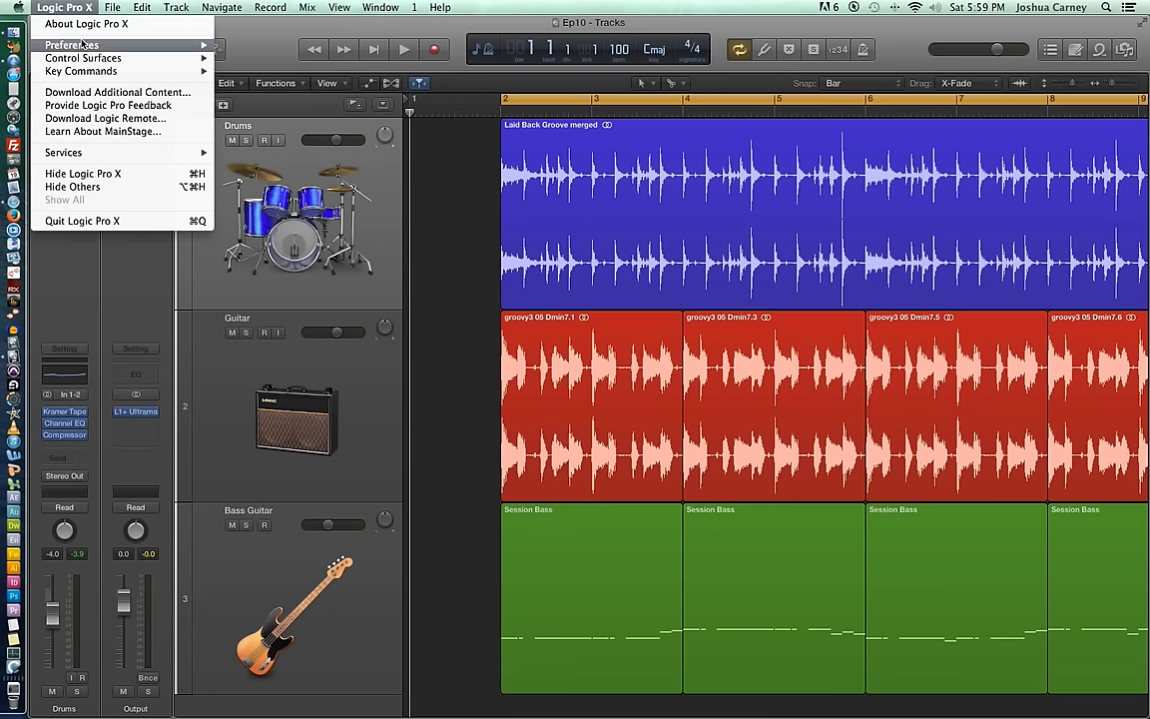
mouse_move(85, 45)
click(285, 45)
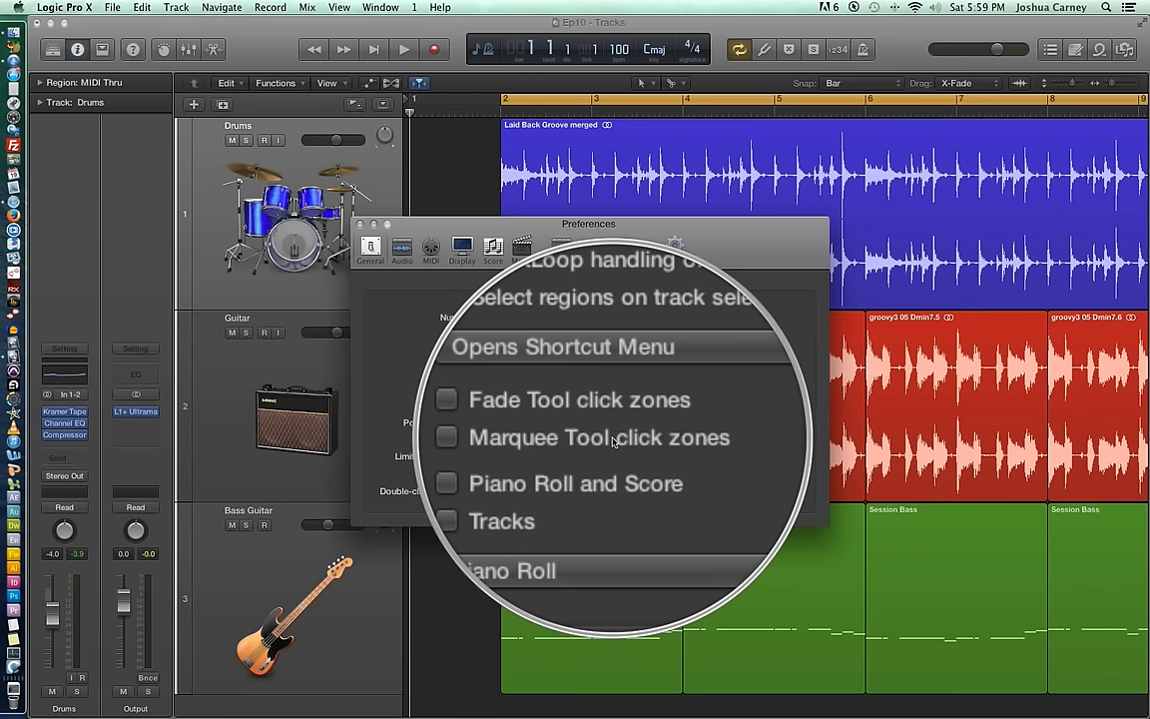
click(612, 439)
click(608, 426)
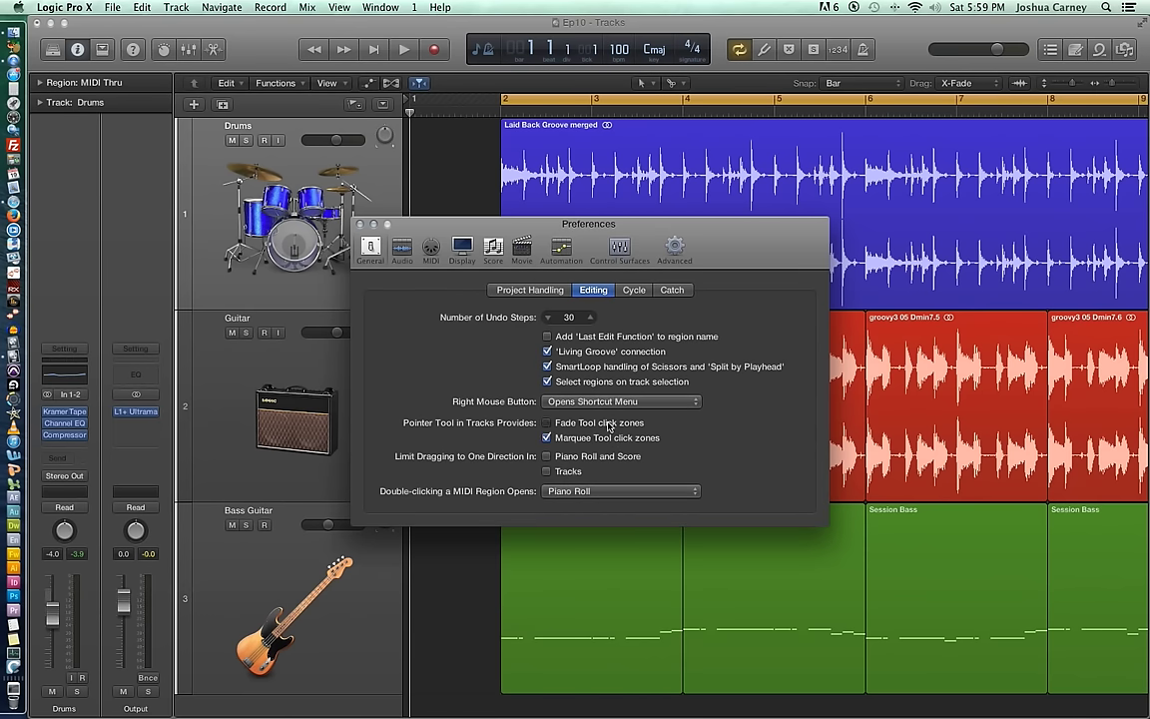
key(super+w)
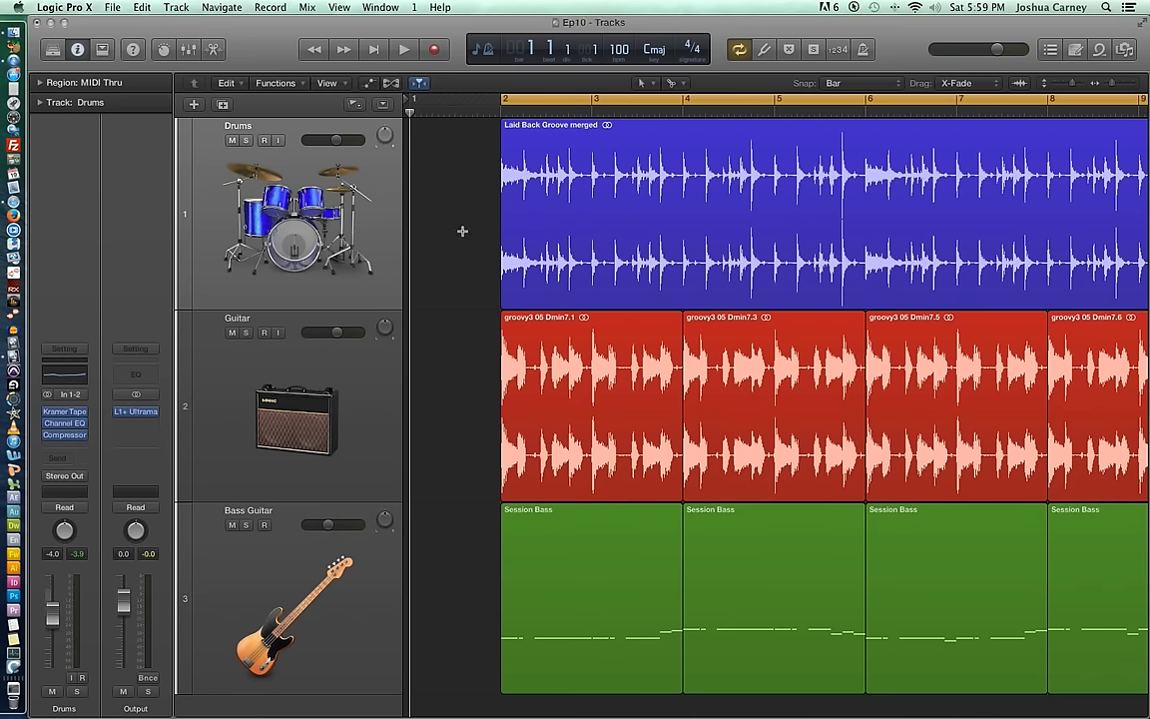
Select and zoom to the Laid Back Groove drum region, marquee-selecting bars 3 to 8
click(704, 158)
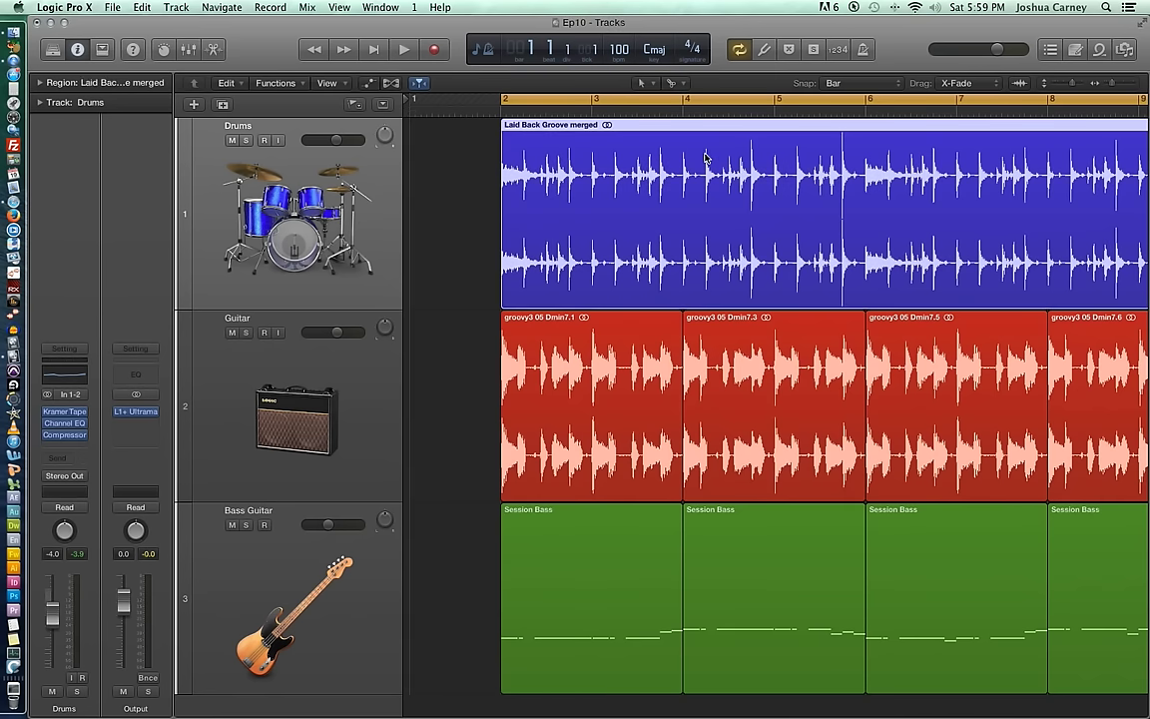
key(z)
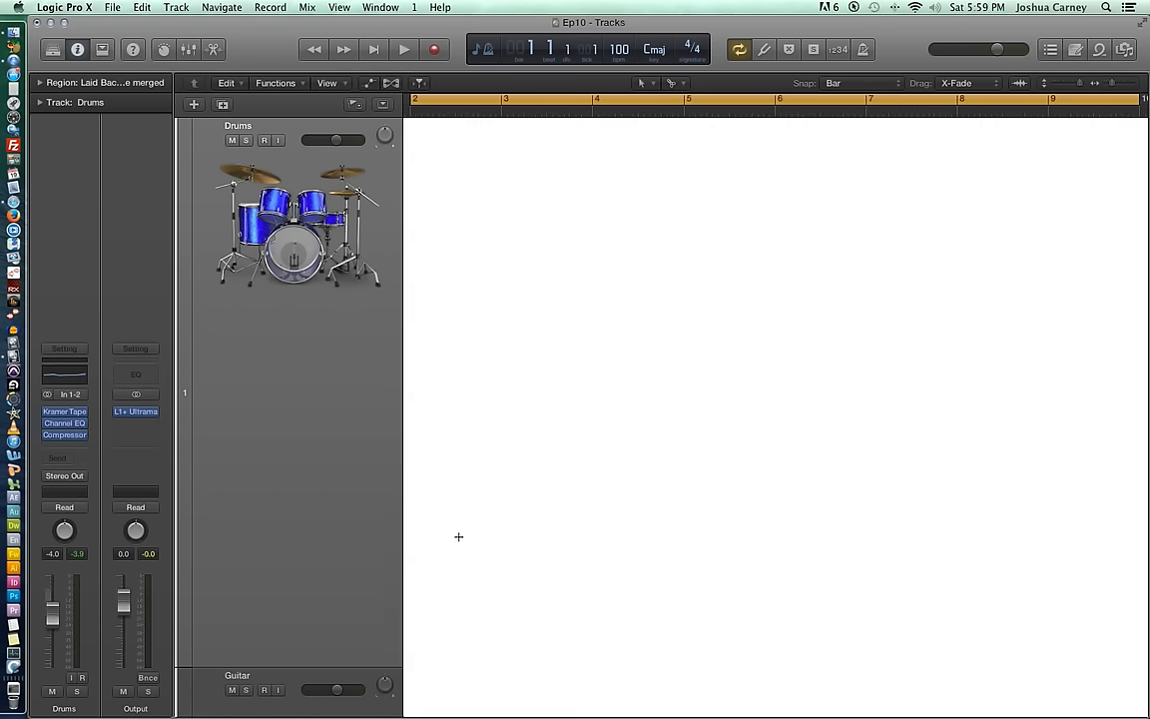
drag(457, 534, 1013, 389)
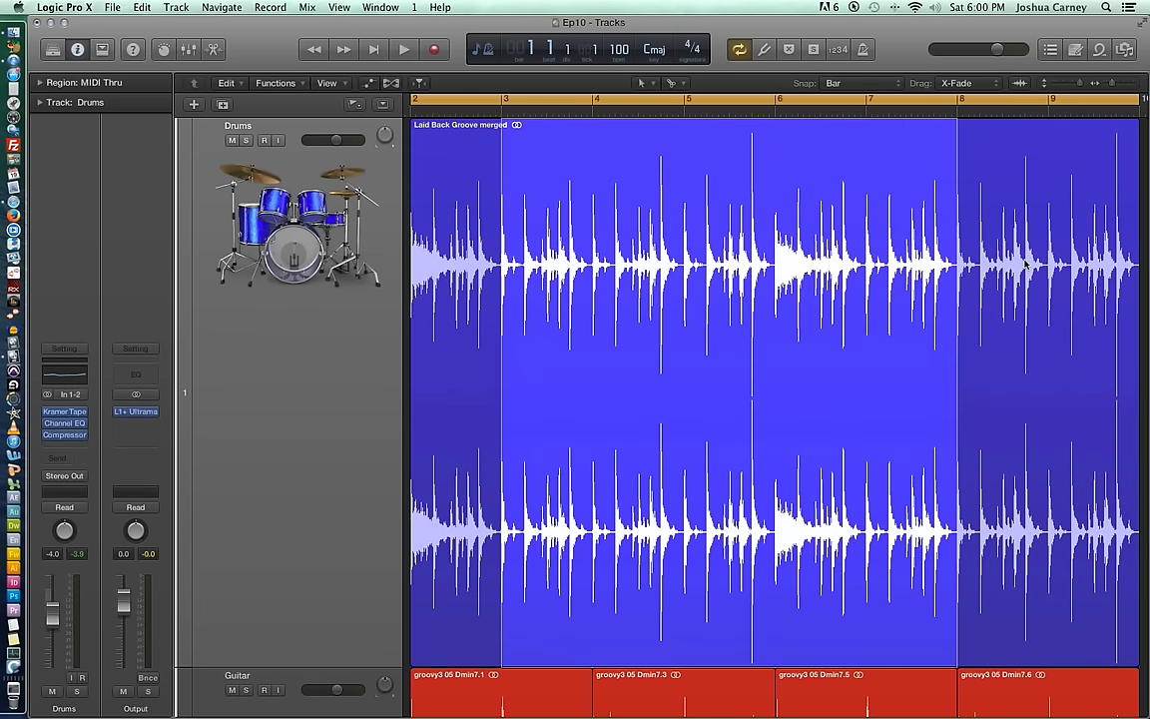
scroll(866, 245, left, 3)
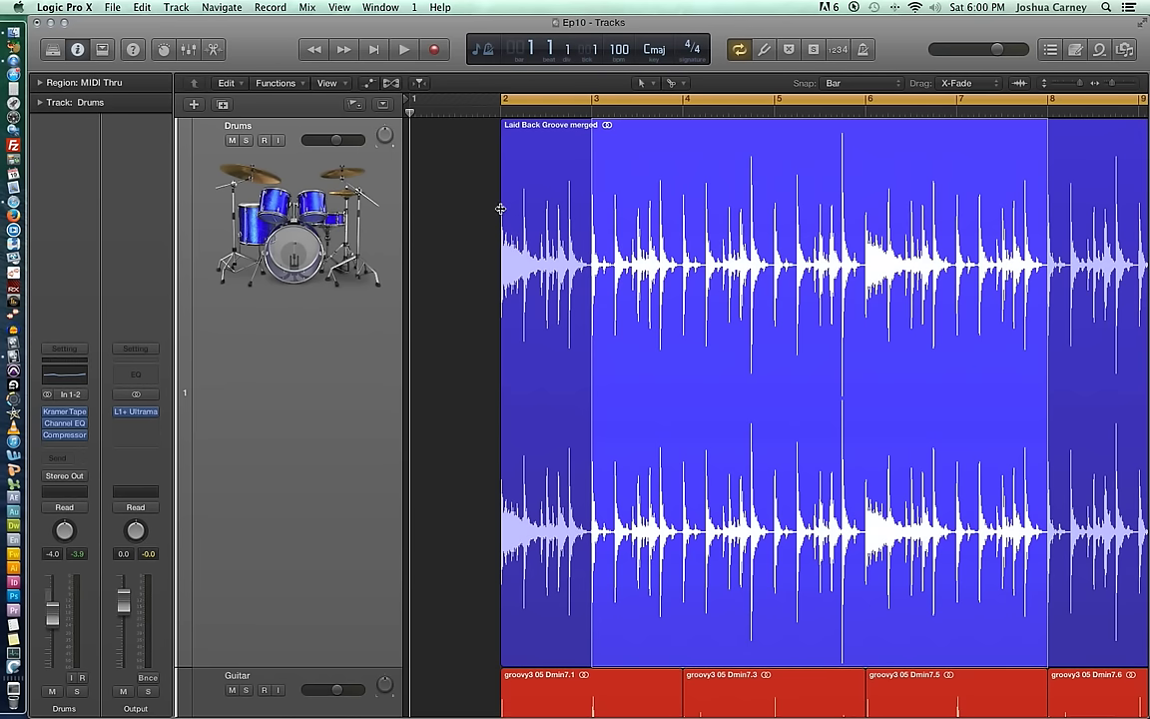
Give the drum region a fade-in to about bar 4 and a curved fade-out at its end
drag(500, 208, 676, 209)
scroll(676, 209, right, 6)
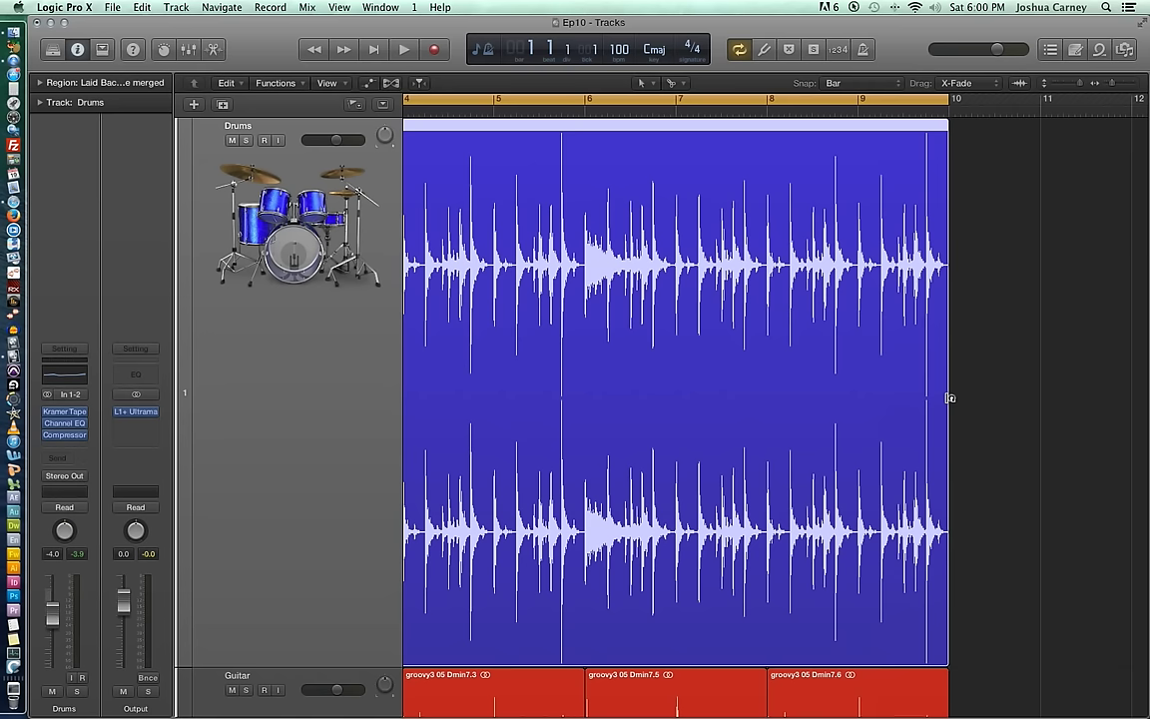
drag(948, 172, 768, 187)
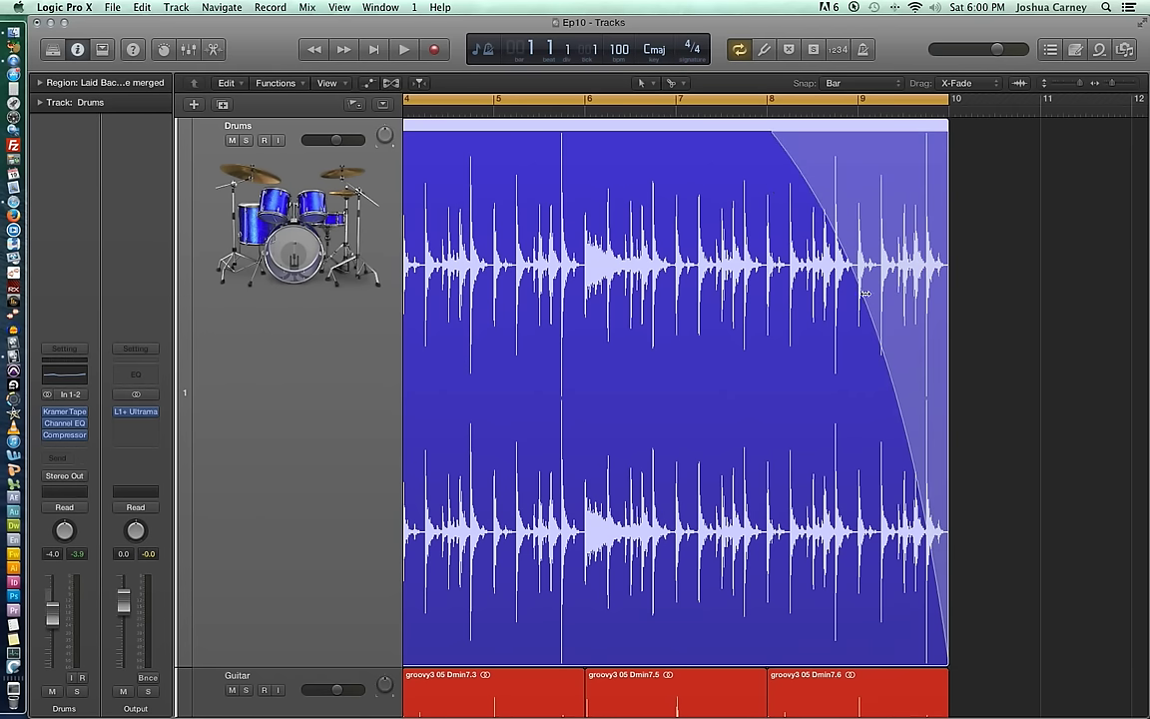
mouse_move(864, 294)
mouse_down()
mouse_move(864, 282)
mouse_move(864, 309)
mouse_up()
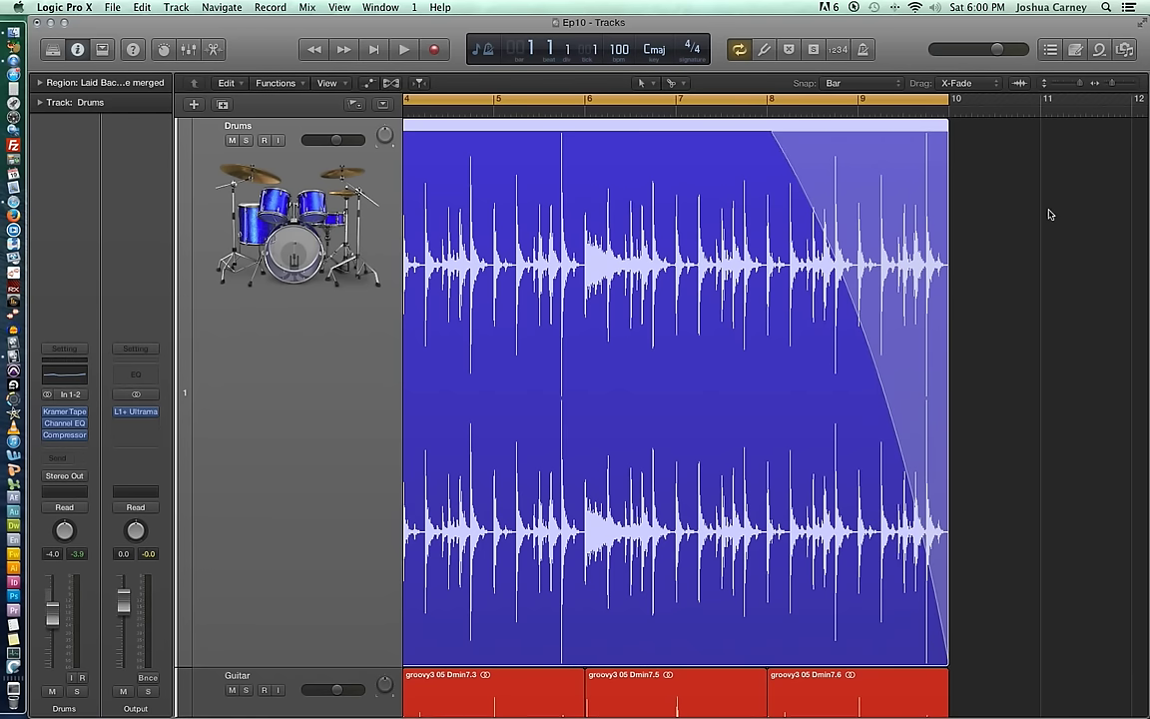
key(ctrl+z)
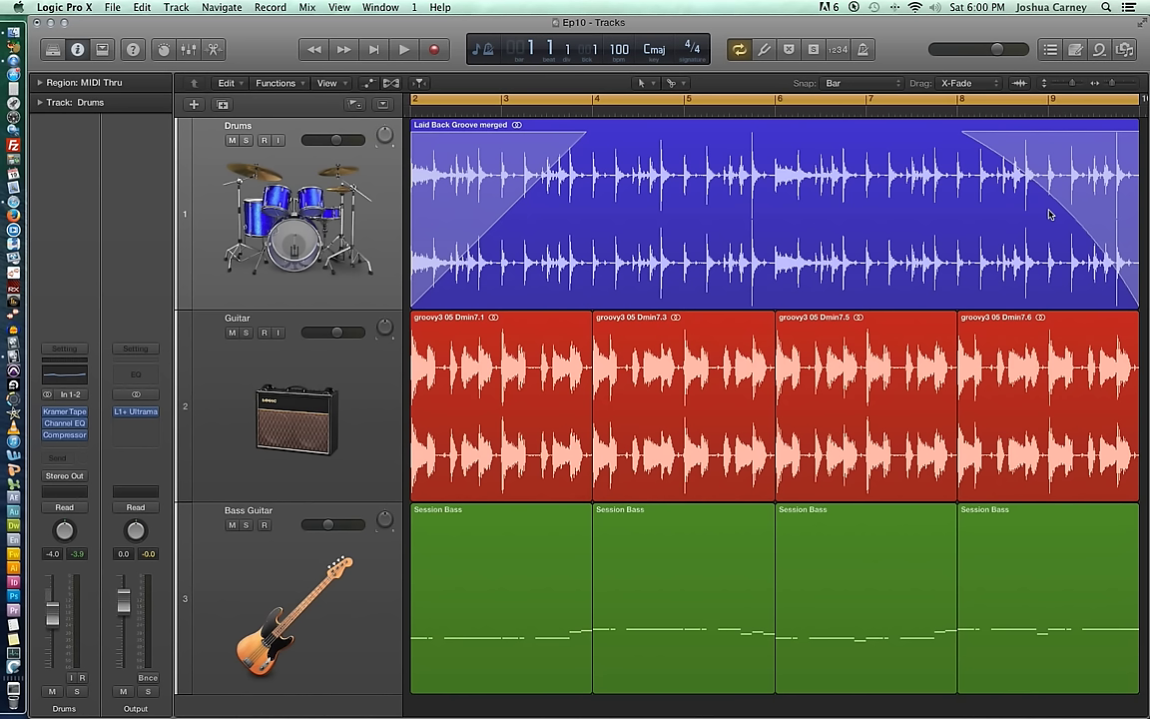